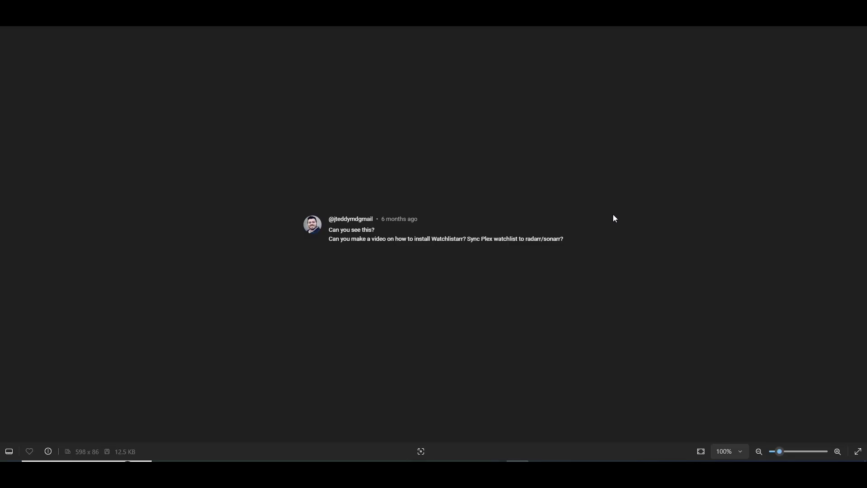
Step: Zoom in on the viewer's comment requesting a Watchlistarr guide, then zoom back out
scroll(616, 216, "up", 3)
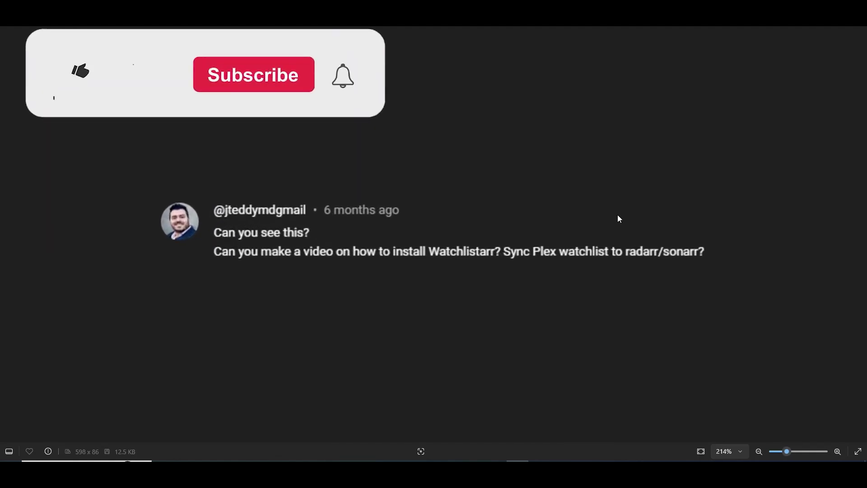
scroll(620, 219, "up", 1)
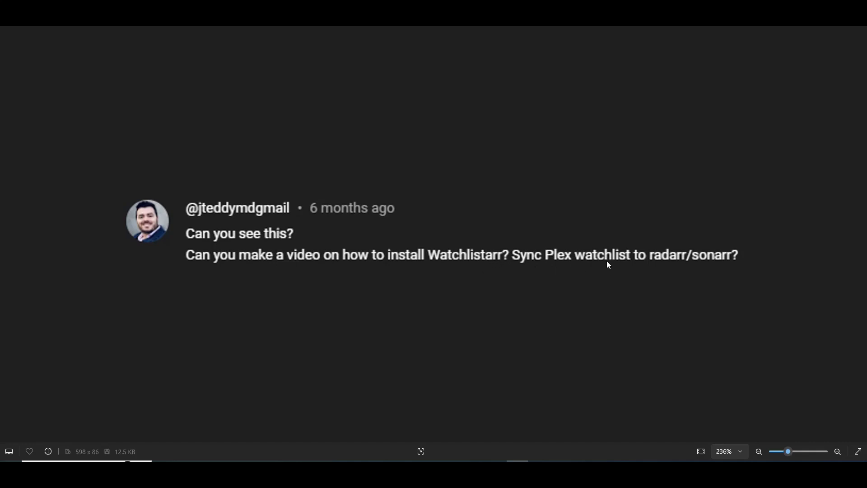
scroll(674, 185, "down", 4)
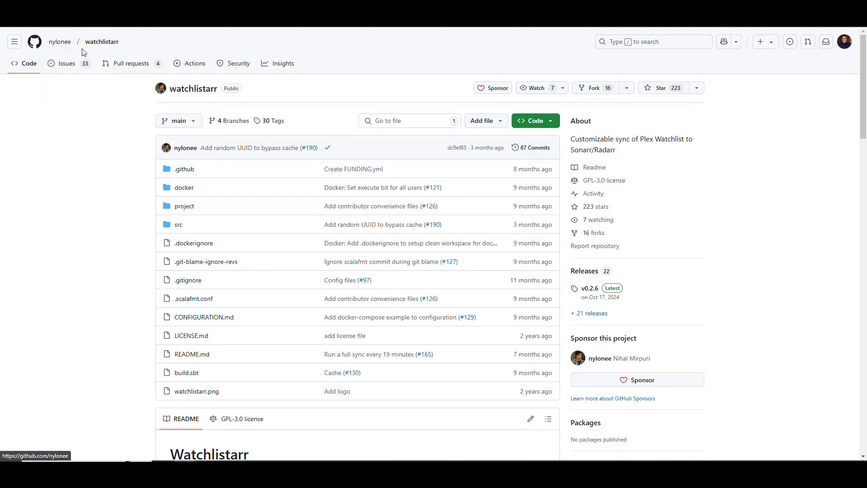
scroll(104, 154, "down", 1)
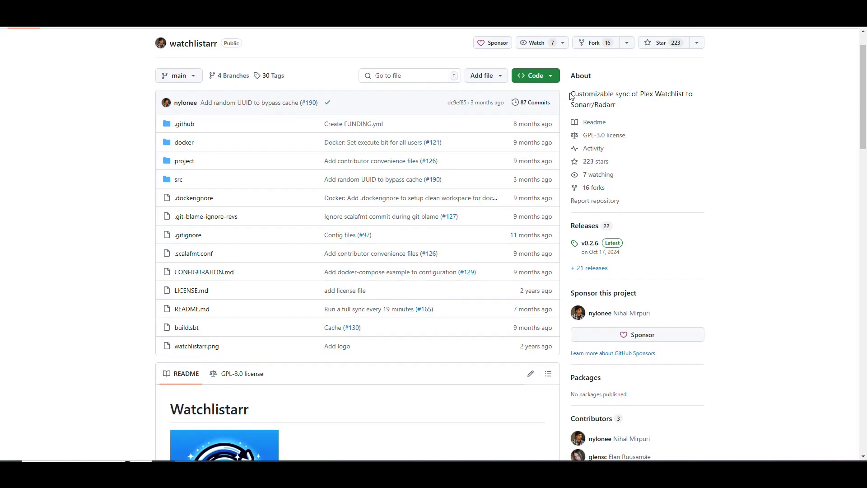
left_click_drag(571, 97, 631, 108)
left_click(650, 93)
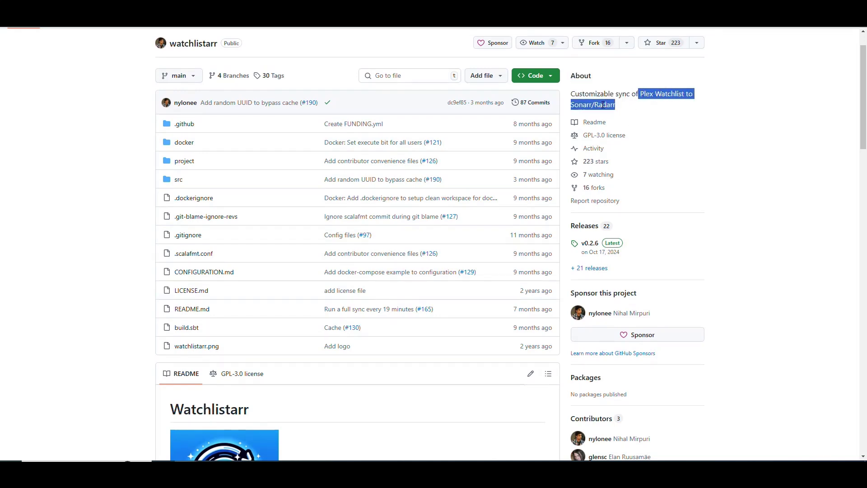
left_click(649, 108)
scroll(757, 120, "down", 3)
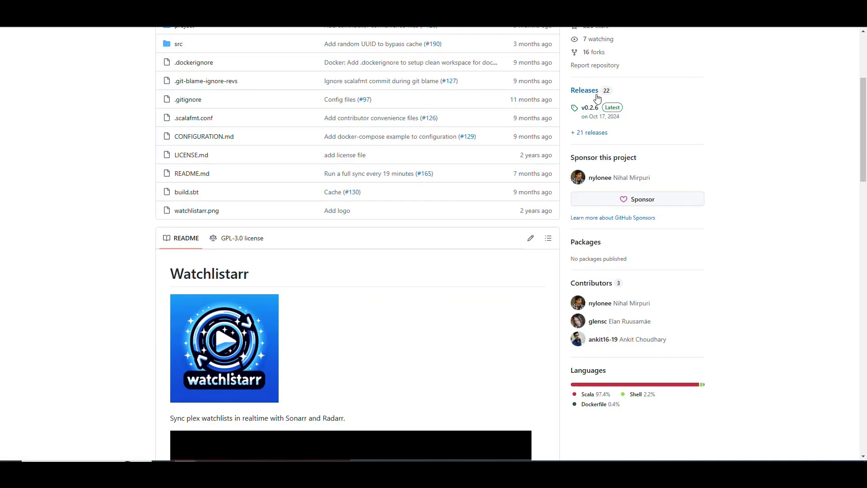
scroll(636, 124, "down", 2)
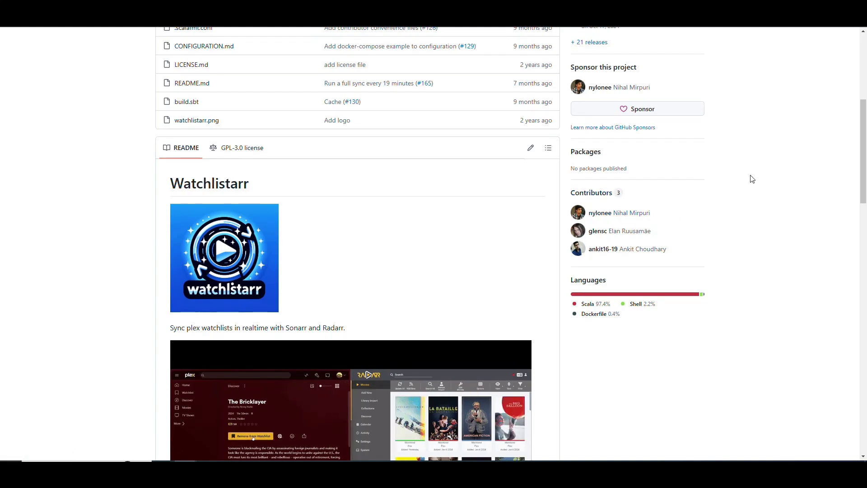
scroll(762, 166, "down", 3)
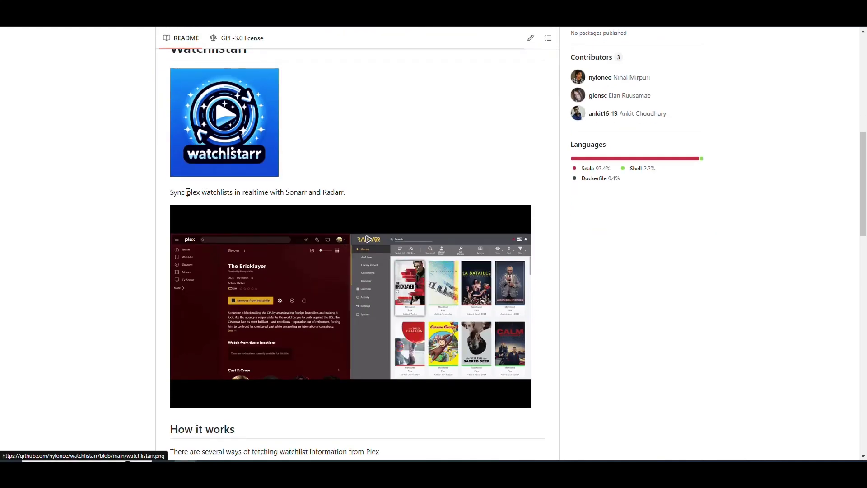
left_click_drag(171, 193, 234, 195)
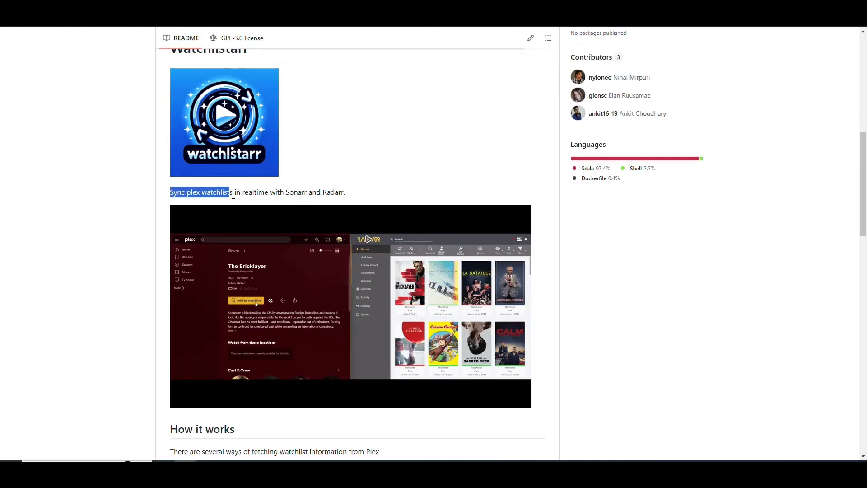
left_click(213, 196)
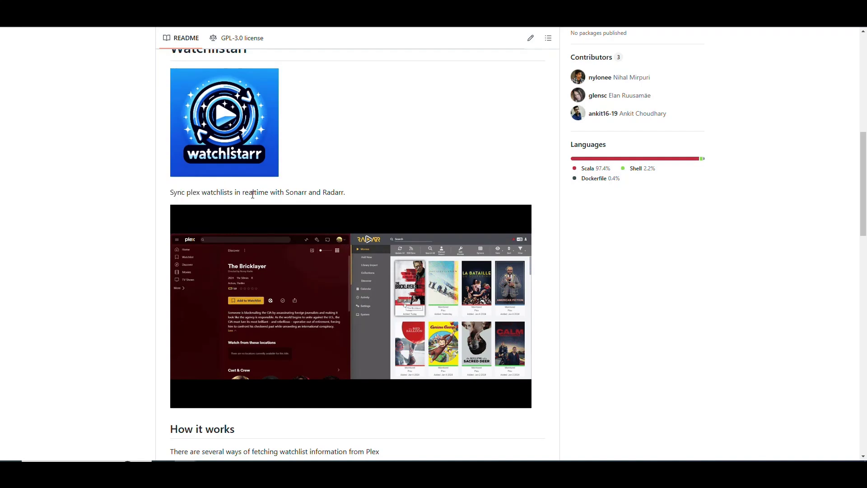
left_click_drag(343, 193, 286, 193)
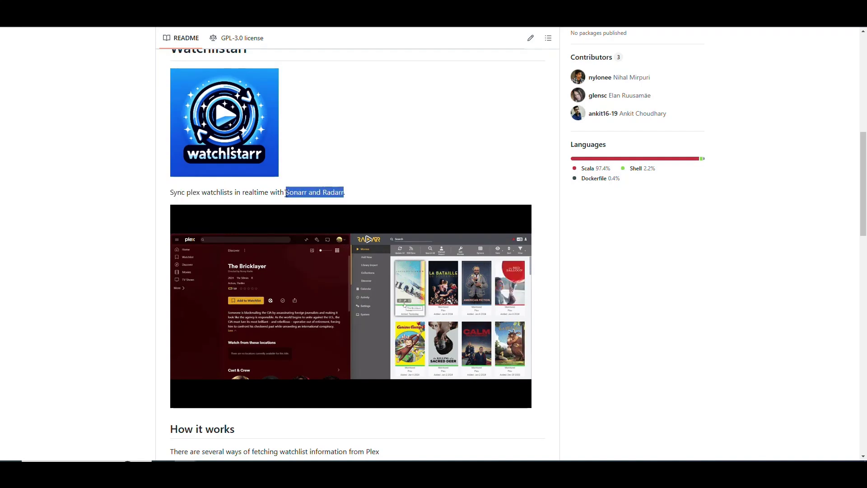
left_click(264, 194)
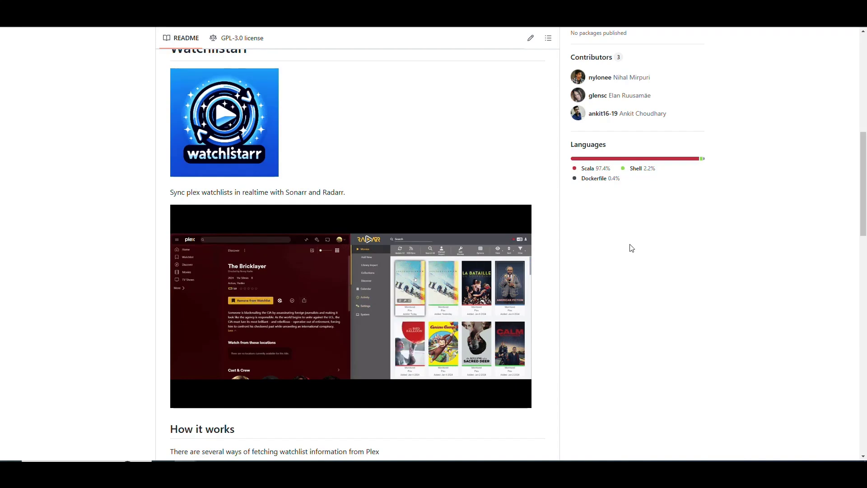
scroll(629, 248, "down", 1)
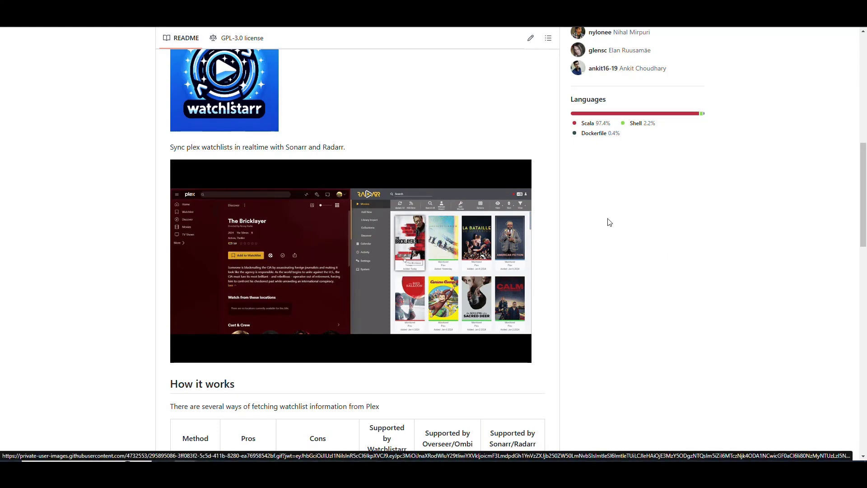
scroll(609, 223, "down", 7)
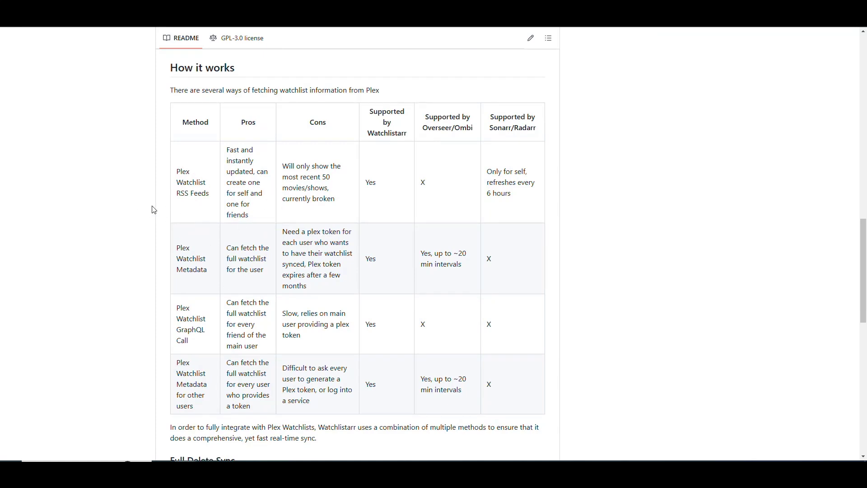
scroll(172, 208, "down", 1)
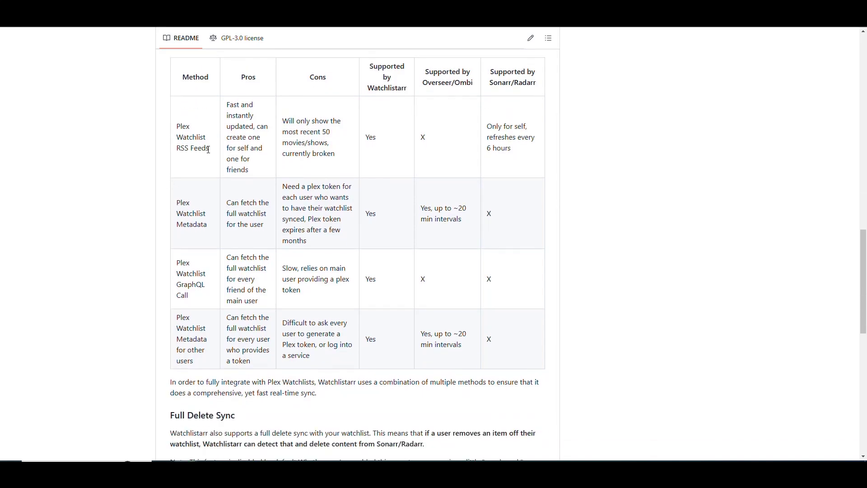
left_click_drag(208, 149, 172, 123)
left_click_drag(208, 227, 171, 203)
left_click(212, 286)
left_click_drag(197, 299, 178, 262)
left_click_drag(198, 364, 177, 318)
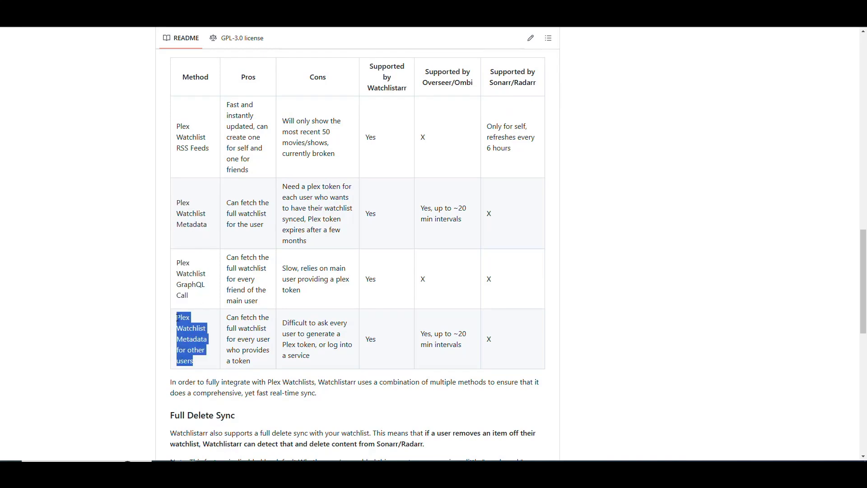
left_click(188, 344)
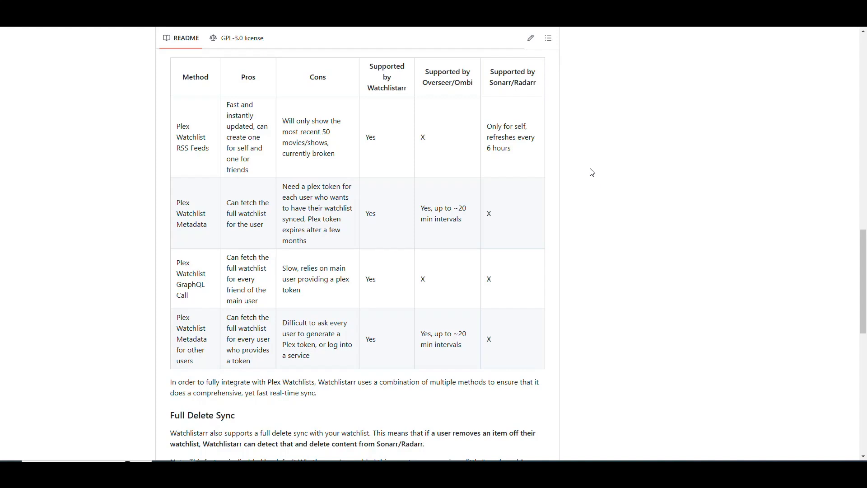
scroll(594, 158, "down", 7)
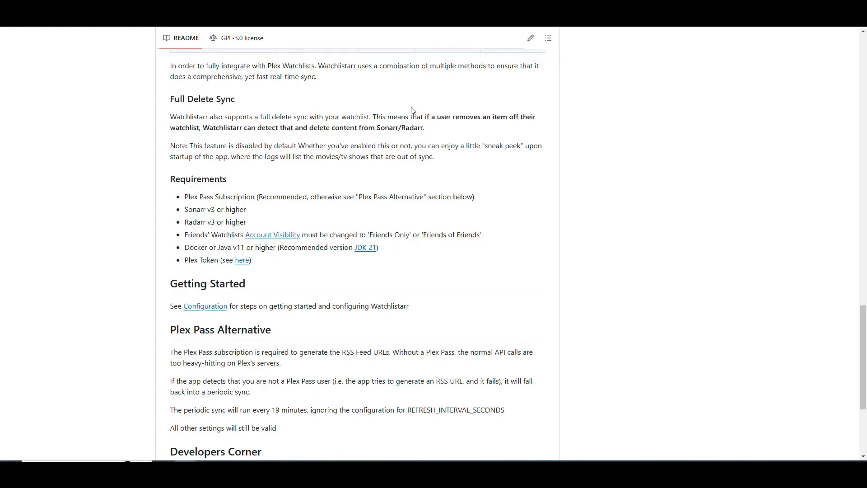
left_click_drag(485, 66, 395, 67)
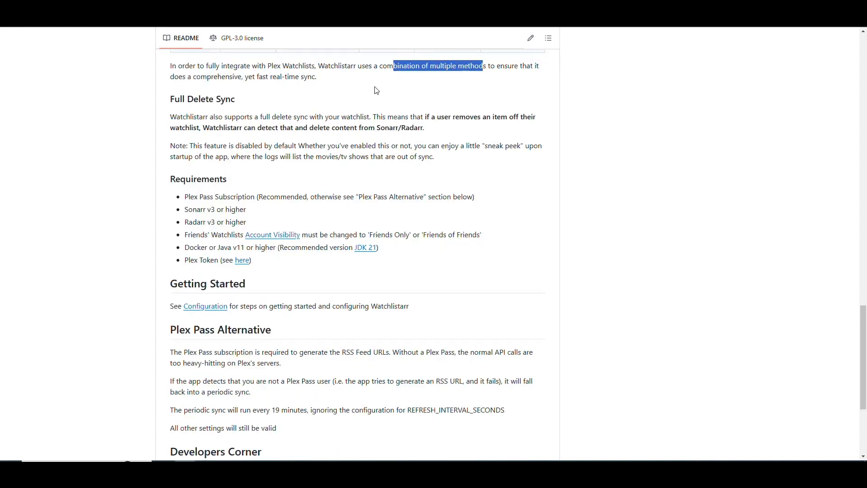
left_click_drag(318, 78, 170, 77)
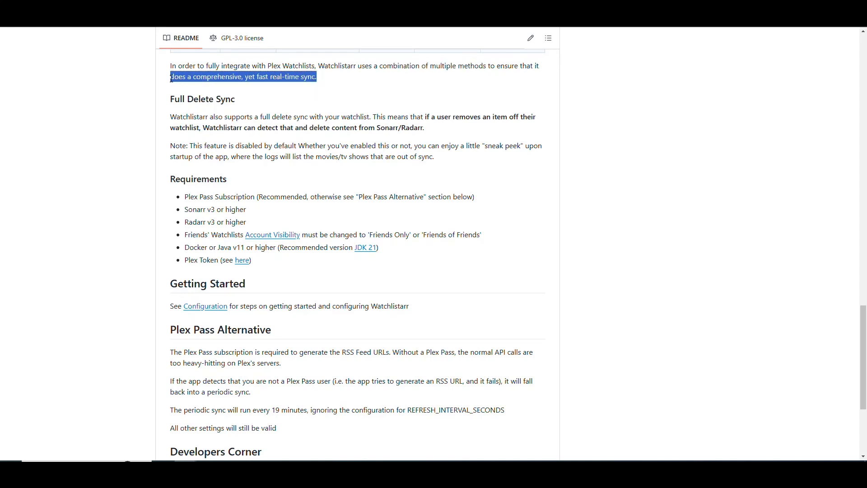
left_click(323, 80)
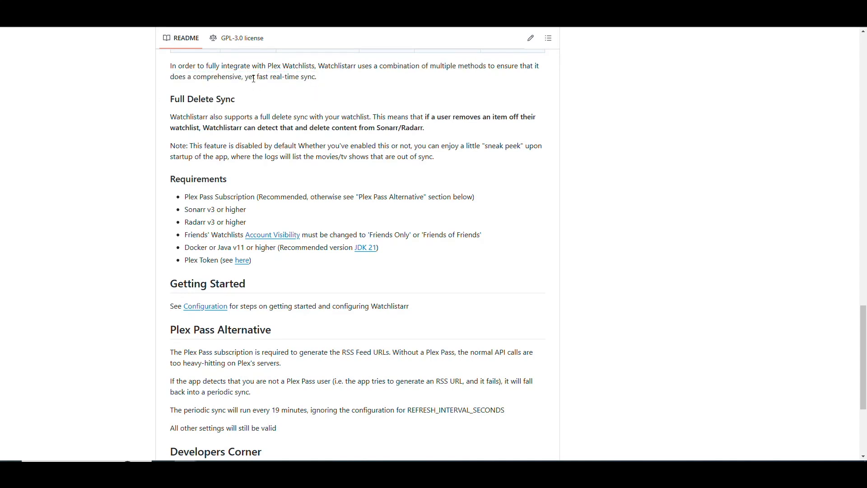
scroll(378, 102, "down", 1)
scroll(378, 102, "up", 1)
scroll(406, 108, "down", 1)
Step: Highlight the Plex Pass subscription requirement in the README's Requirements list
scroll(406, 105, "down", 1)
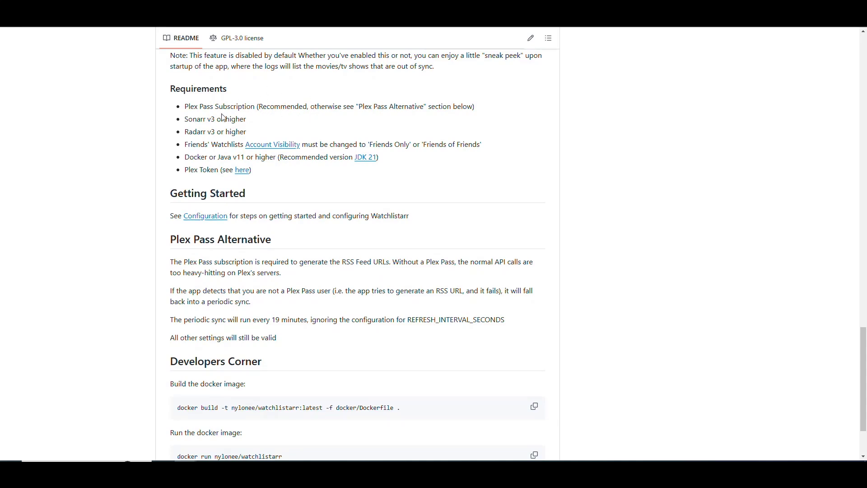
left_click_drag(243, 106, 185, 109)
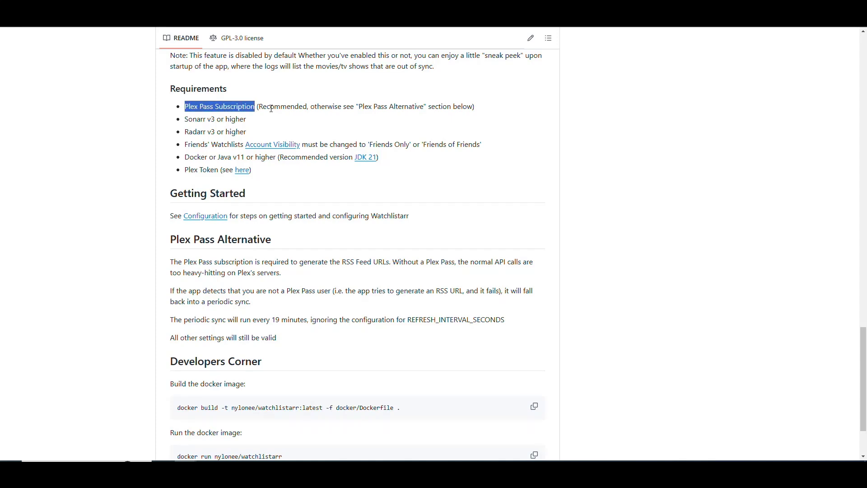
left_click(297, 107)
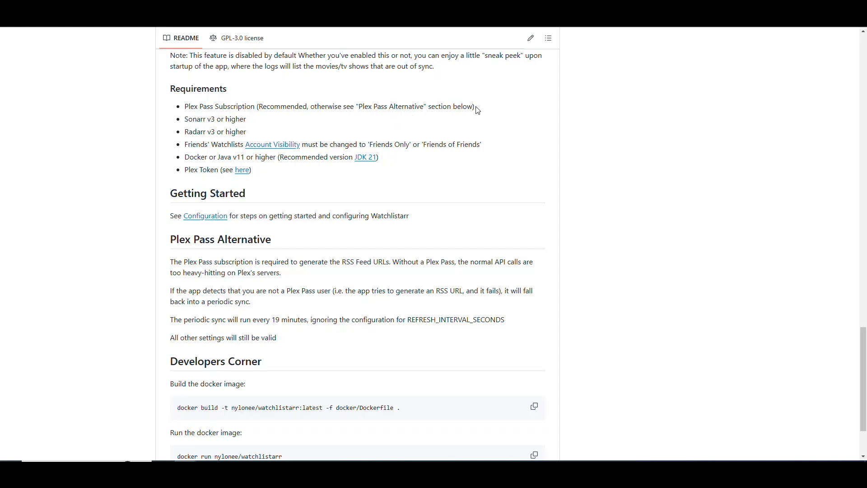
left_click_drag(477, 108, 186, 110)
left_click(421, 107)
Step: Highlight the Sonarr v3, Radarr v3 and Friends of Friends visibility requirements, then switch to Plex settings
mouse_move(186, 119)
left_mouse_down()
mouse_move(217, 119)
mouse_move(183, 132)
left_mouse_up()
left_click(253, 122)
scroll(209, 100, "down", 1)
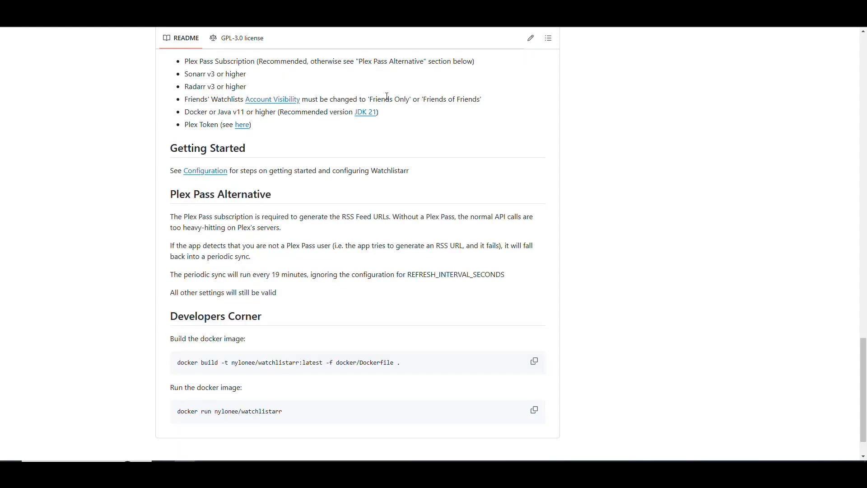
left_click_drag(370, 100, 482, 100)
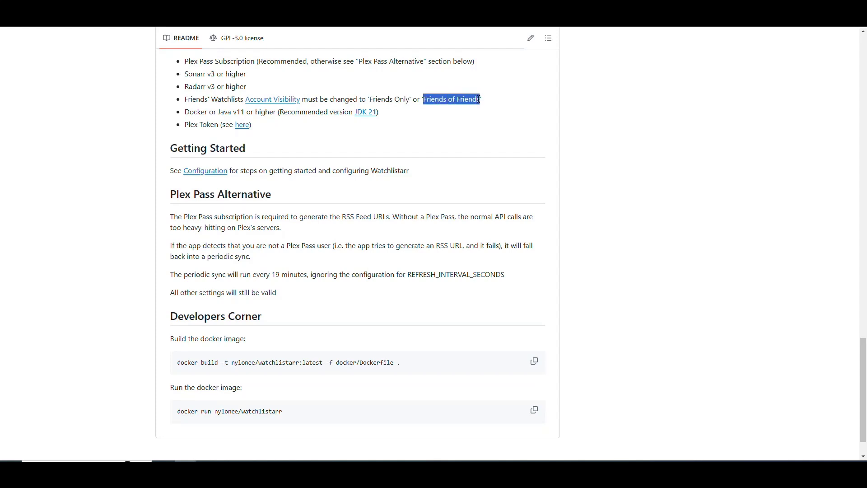
left_click(452, 143)
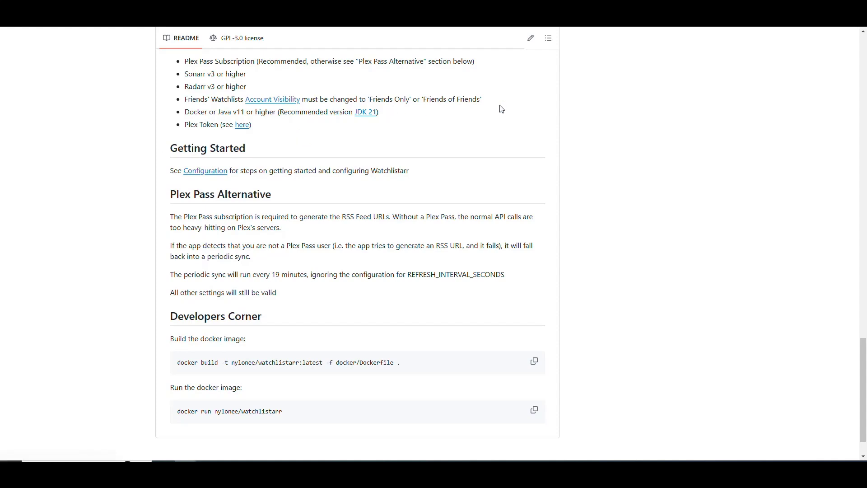
key("ctrl+Tab")
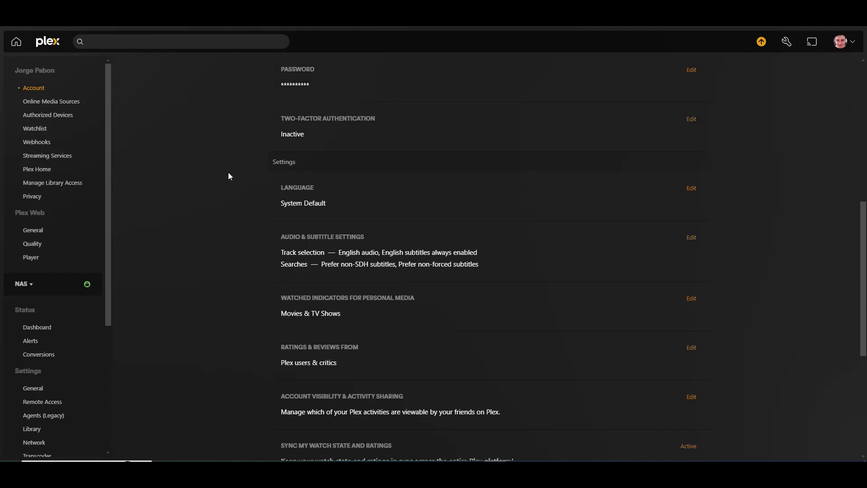
Step: Confirm Plex Account Visibility stays on Friends of Friends and close the sharing dialog
scroll(230, 174, "down", 4)
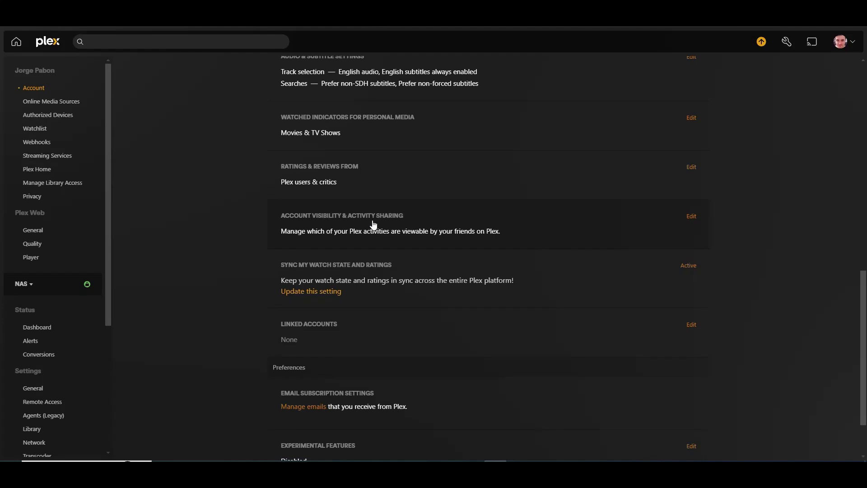
left_click(693, 217)
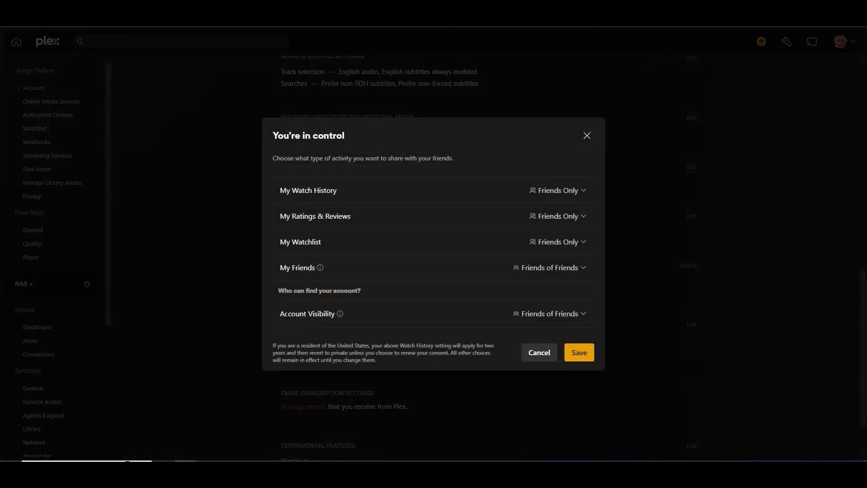
left_click_drag(318, 313, 280, 314)
left_click(561, 316)
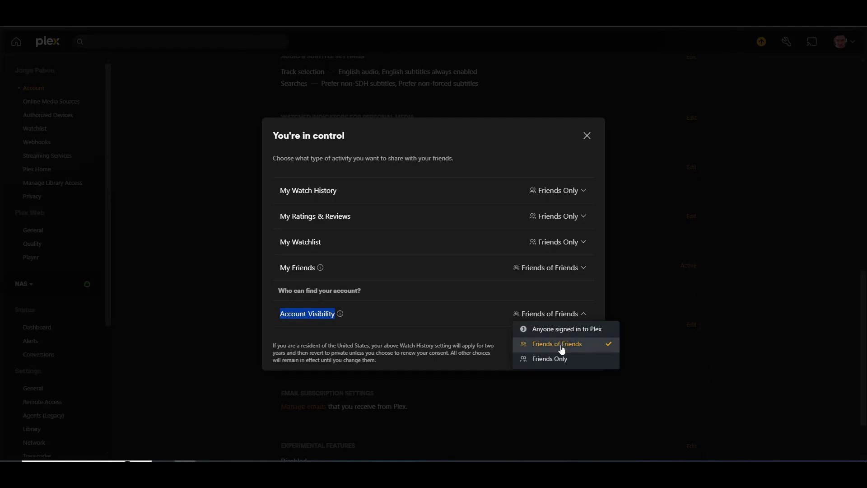
left_click(503, 142)
left_click(589, 136)
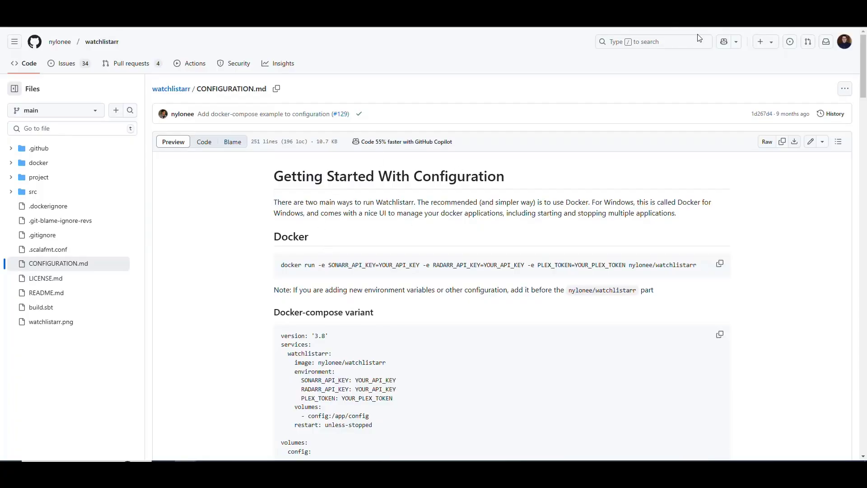
Step: Return to the README, point out the Docker requirement, and open the Plex Token help article
key("alt+Left")
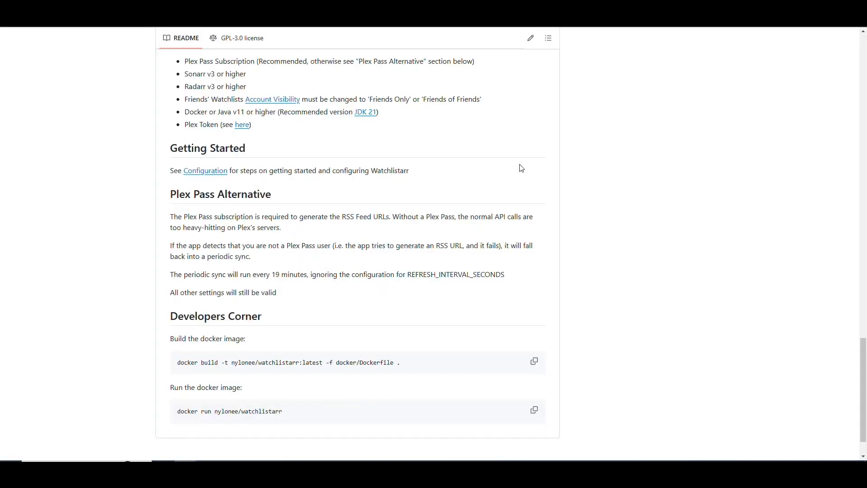
double_click(199, 114)
left_click(377, 163)
double_click(202, 113)
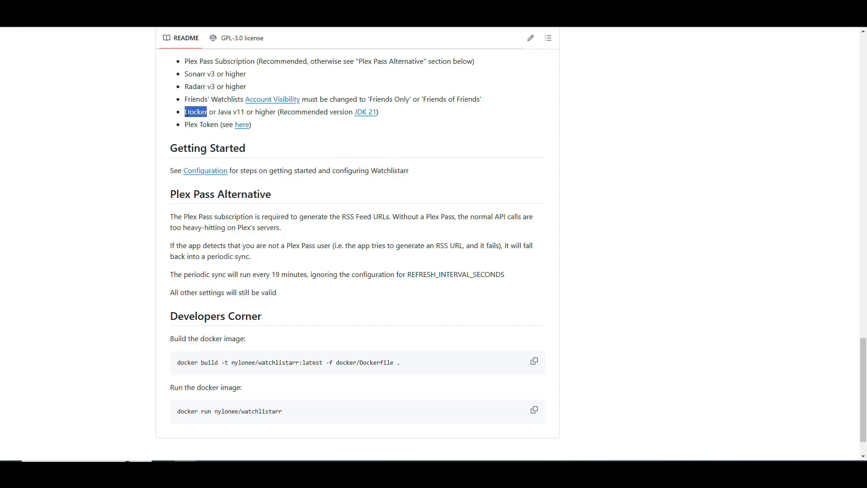
left_click(339, 144)
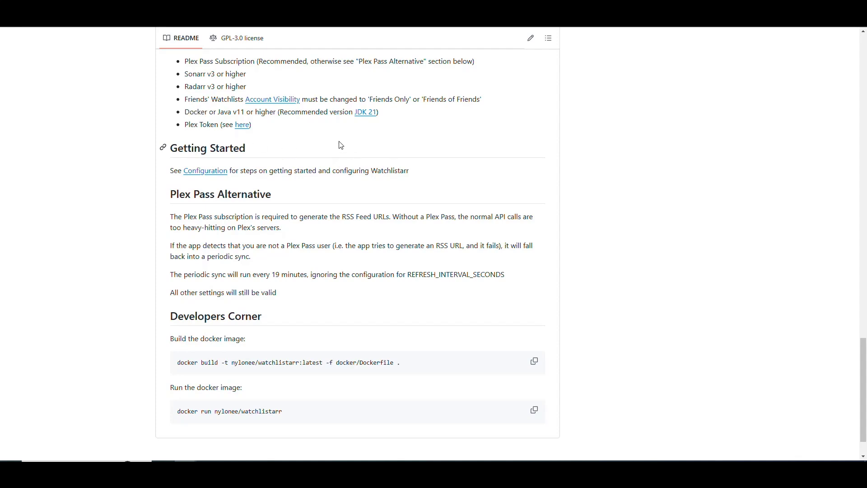
left_click(243, 128)
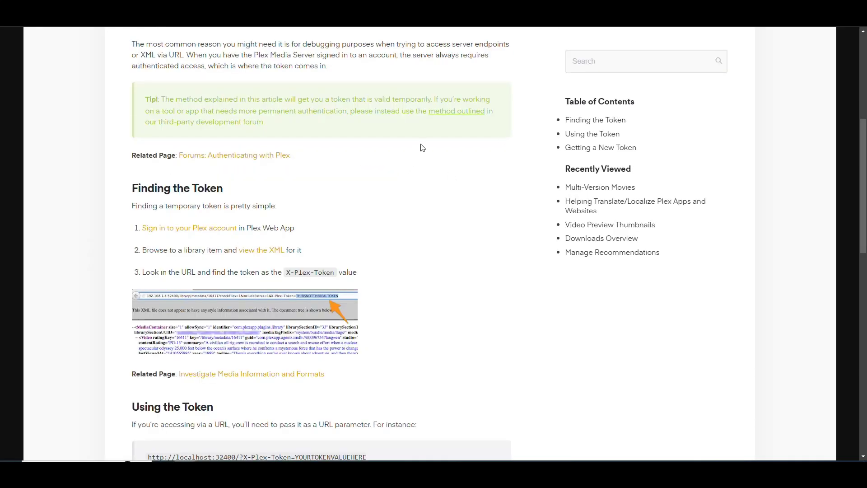
Step: Scroll to Finding the Token and highlight the X-Plex-Token parameter in step 3
scroll(423, 153, "down", 2)
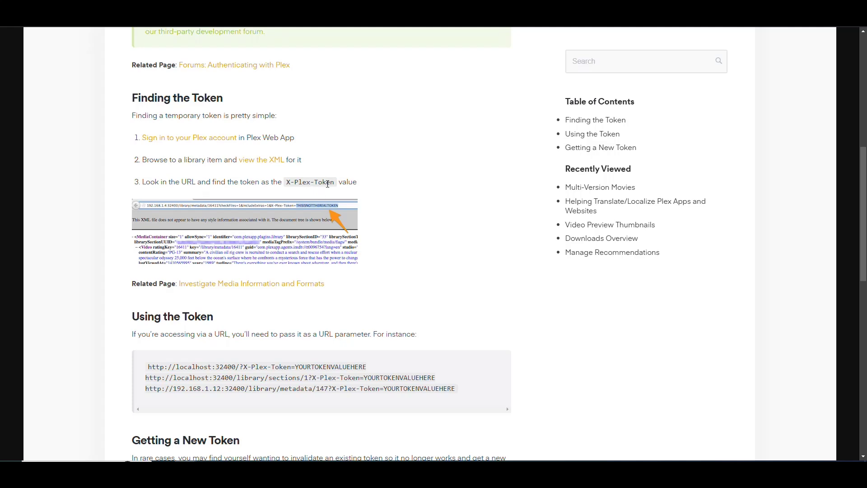
left_click_drag(334, 183, 287, 185)
left_click(392, 189)
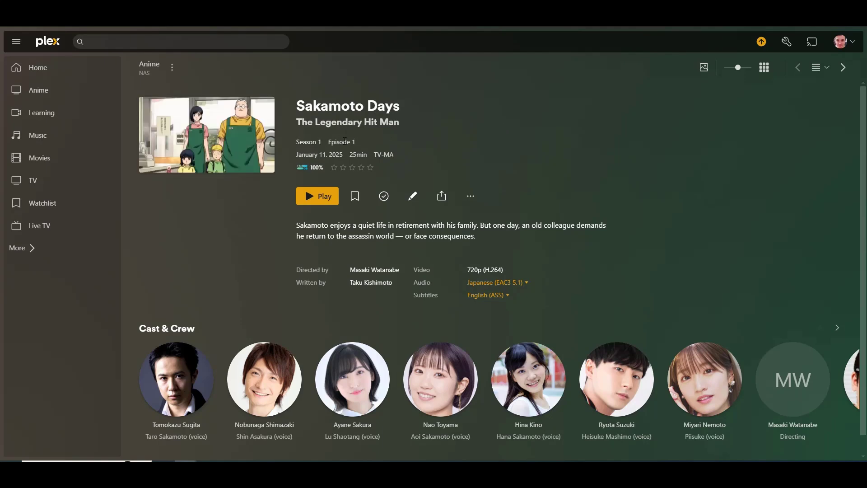
Step: Open Get Info for Sakamoto Days Season 1 Episode 1 and view its XML
left_click_drag(358, 143, 302, 147)
left_click(498, 118)
left_click(475, 199)
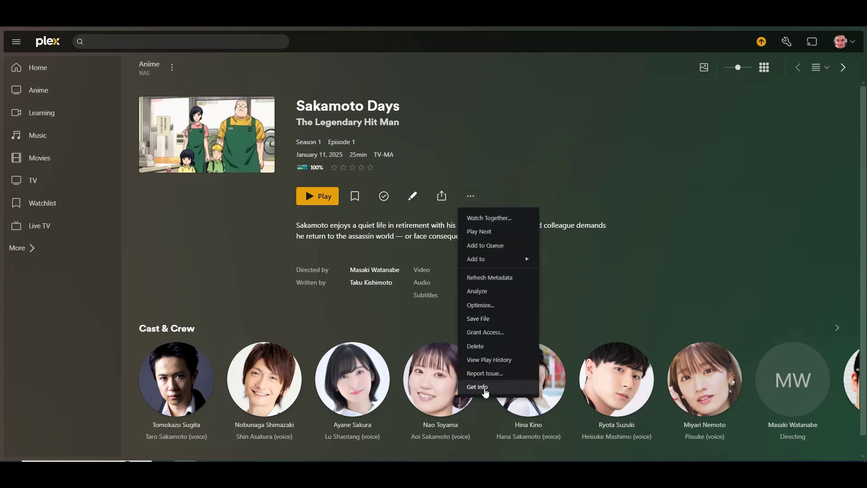
left_click(485, 391)
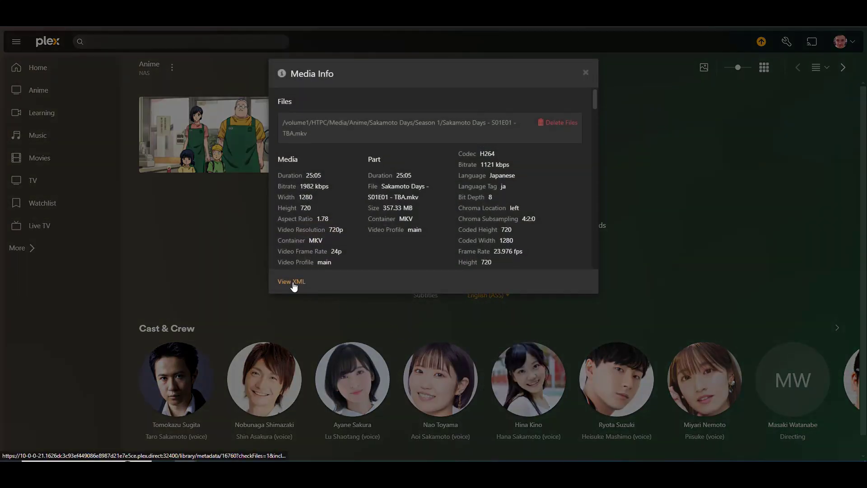
left_click(294, 285)
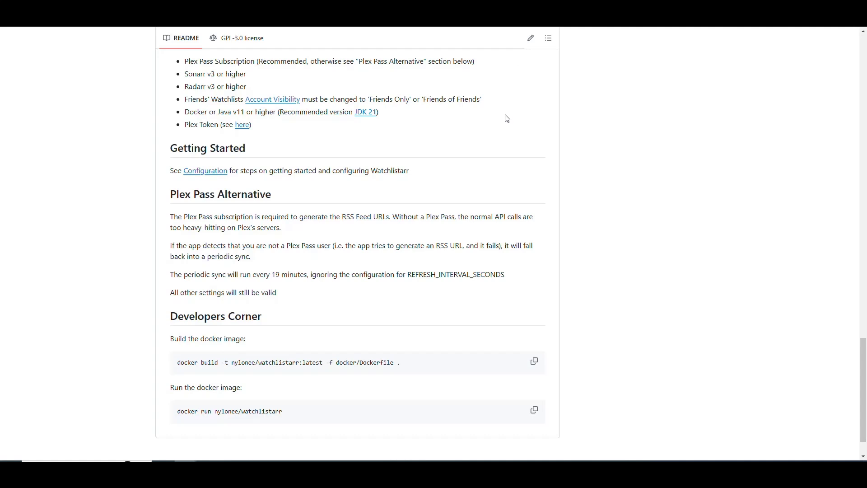
scroll(421, 135, "down", 1)
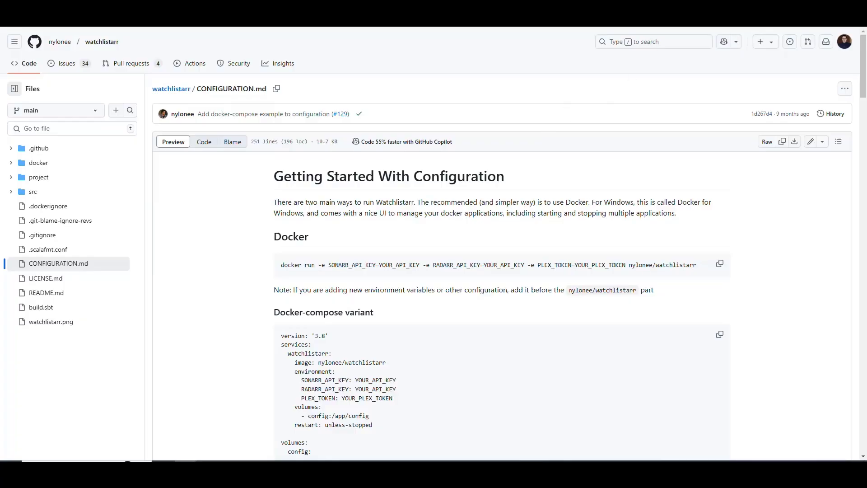
Step: Copy the Docker-compose variant example from CONFIGURATION.md to the clipboard
scroll(547, 175, "down", 6)
scroll(545, 175, "down", 1)
left_click_drag(375, 86, 262, 86)
left_click(435, 92)
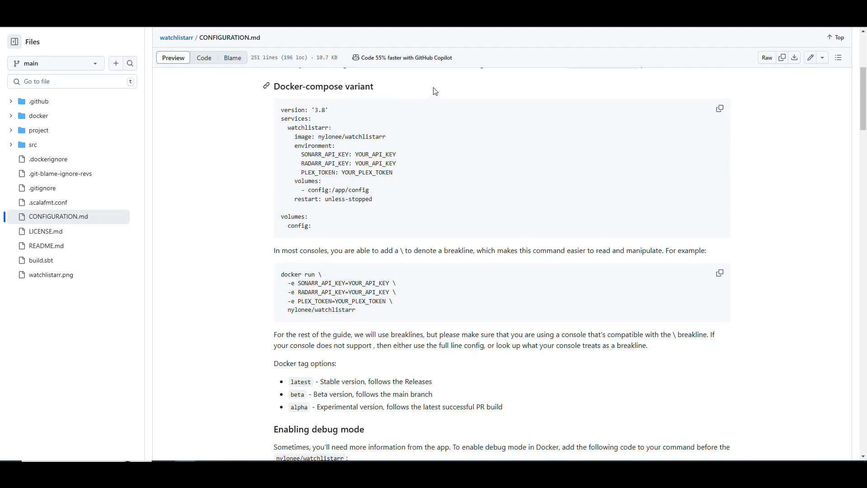
left_click(720, 109)
Step: Highlight the SONARR_API_KEY, RADARR_API_KEY, PLEX_TOKEN and config:/app/config volume lines
left_click_drag(334, 155, 403, 161)
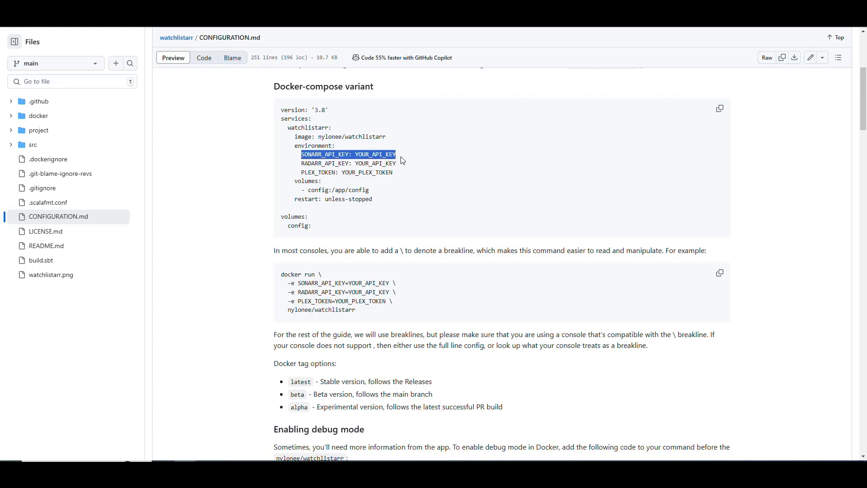
mouse_move(303, 163)
left_mouse_down()
mouse_move(402, 167)
mouse_move(298, 173)
left_mouse_up()
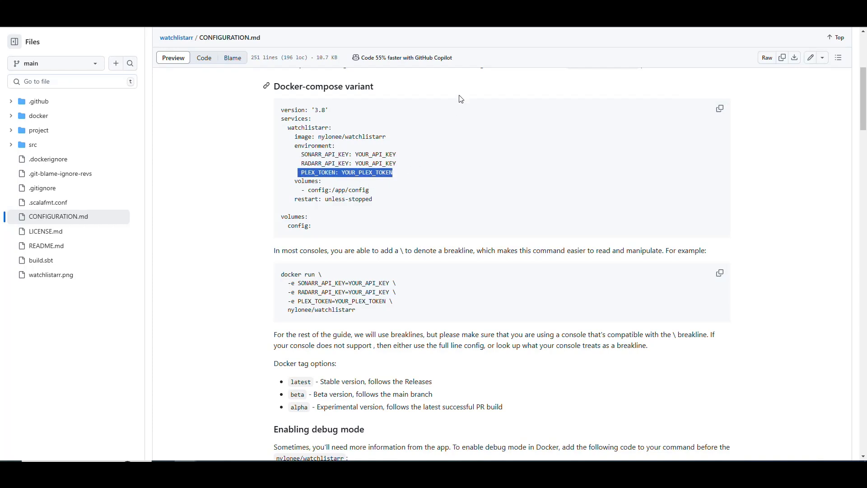
left_click(419, 175)
left_click_drag(395, 176, 303, 175)
left_click_drag(372, 194, 303, 192)
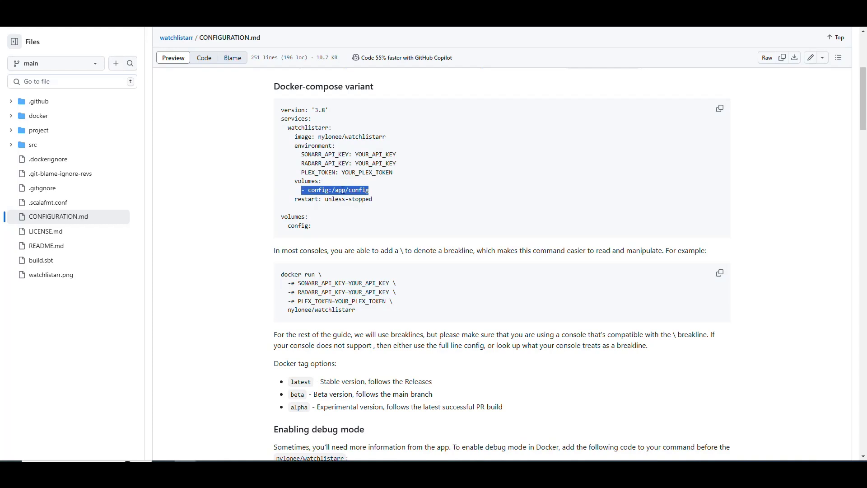
left_click(372, 190)
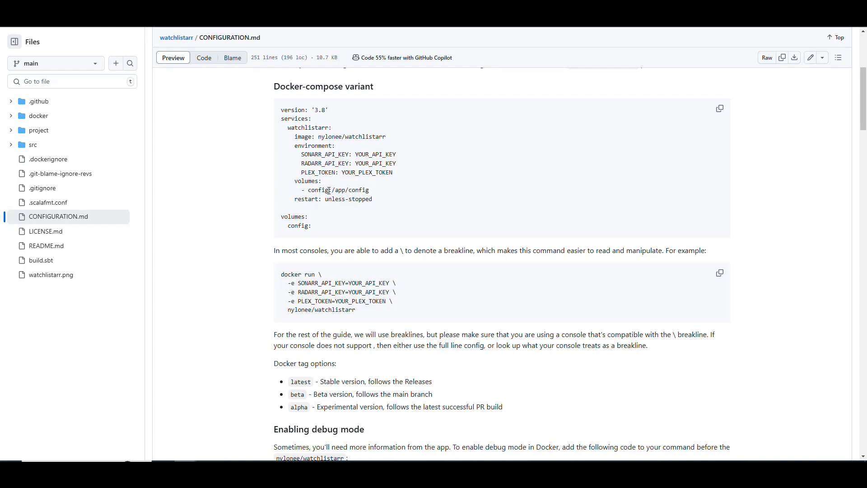
left_click_drag(329, 191, 310, 190)
left_click_drag(370, 191, 334, 191)
left_click(297, 225)
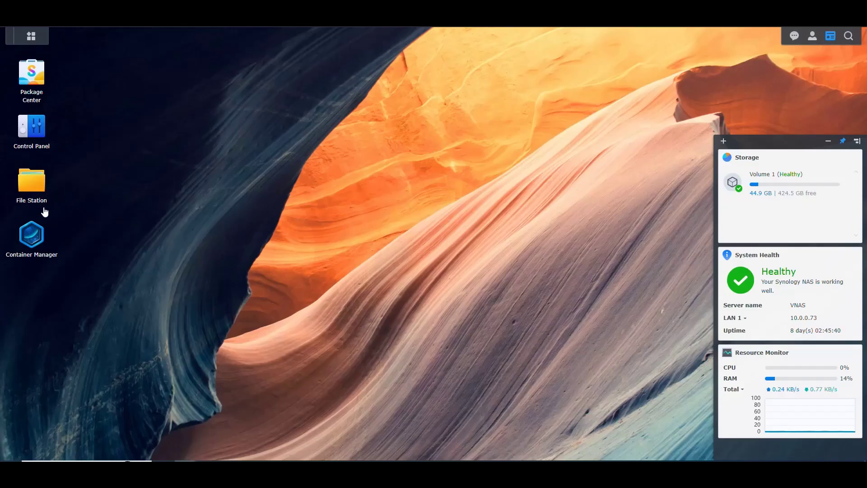
Step: Create a new project folder under docker/Projects in File Station
left_click(36, 244)
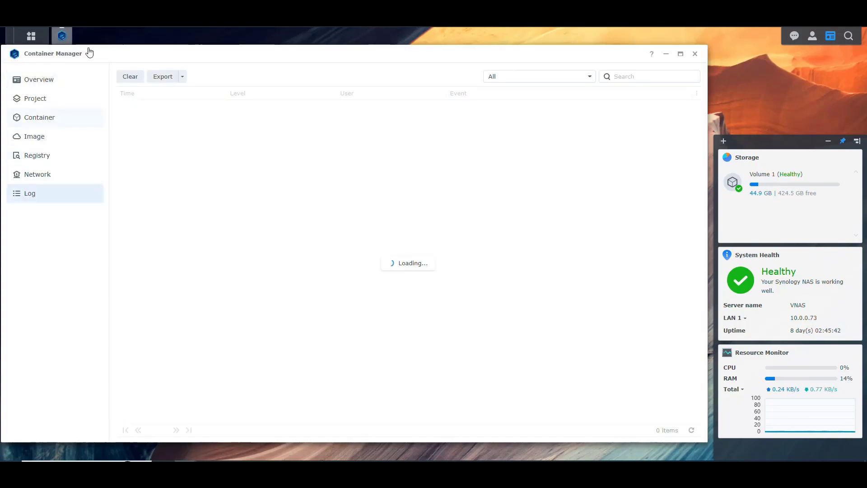
left_click(45, 118)
left_click(62, 35)
left_click(32, 201)
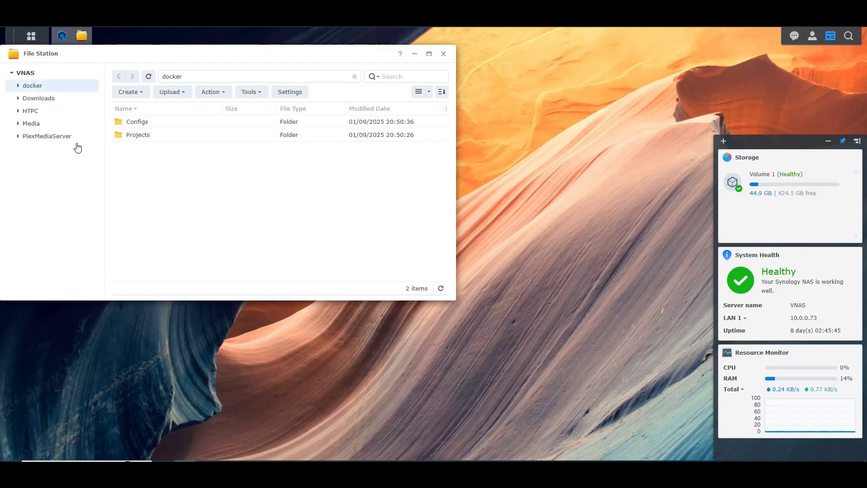
double_click(143, 135)
left_click(128, 93)
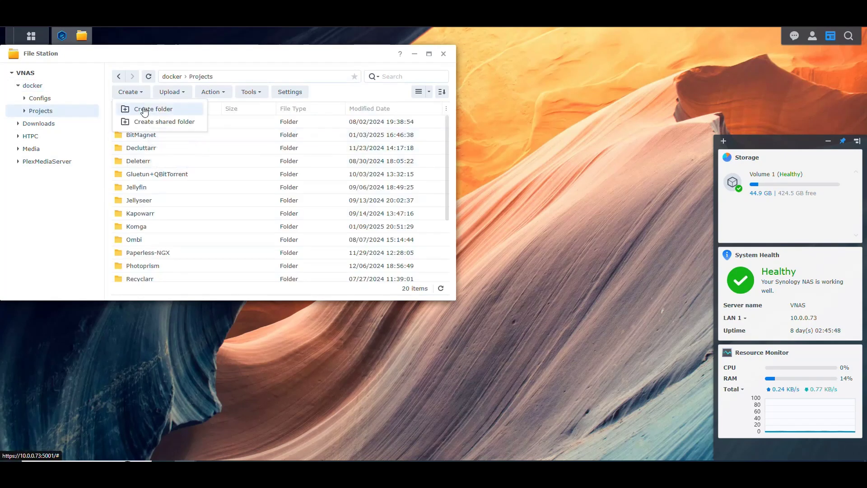
left_click(145, 110)
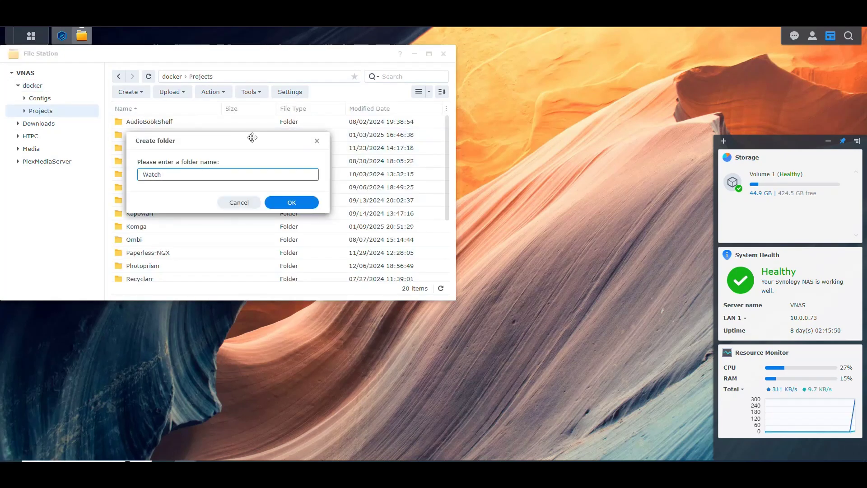
key("Return")
Step: Create an empty 'Watchlistarr' folder under docker/Configs and open it
left_click(54, 98)
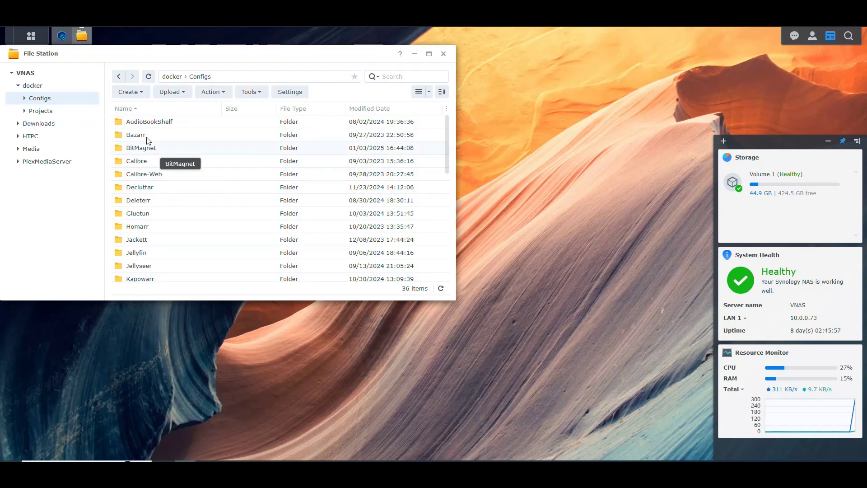
left_click(138, 97)
left_click(155, 109)
type("W")
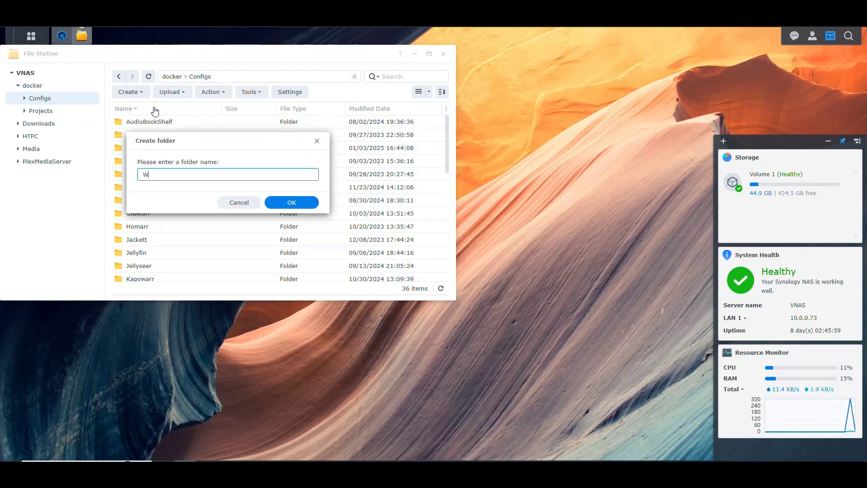
type("atchlistarr")
key("Return")
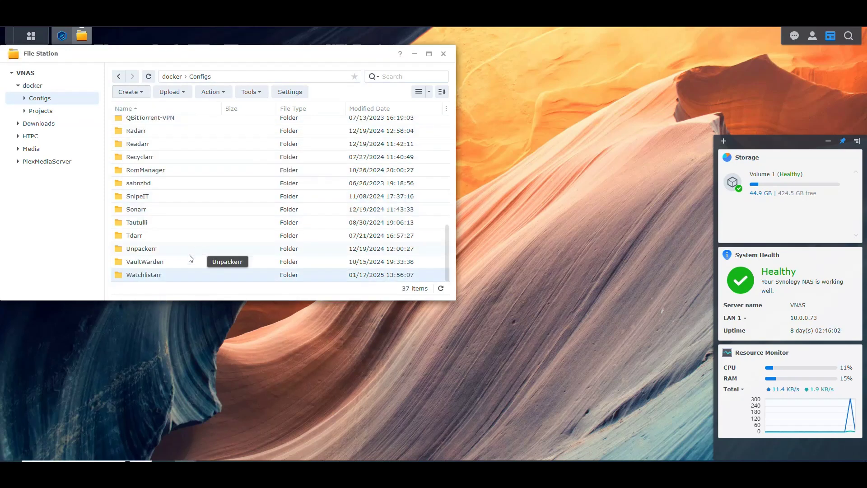
double_click(163, 277)
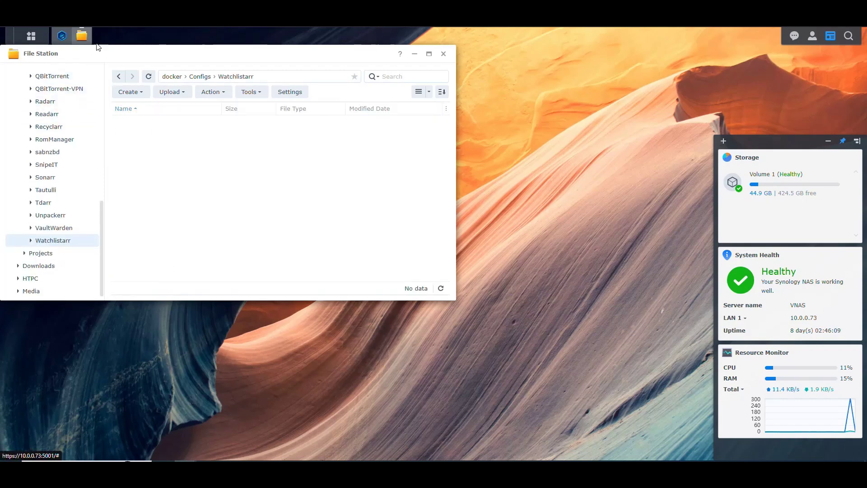
Step: Start a new watchlistarr project with its path set to /docker/Projects/Watchlistarr
left_click(62, 36)
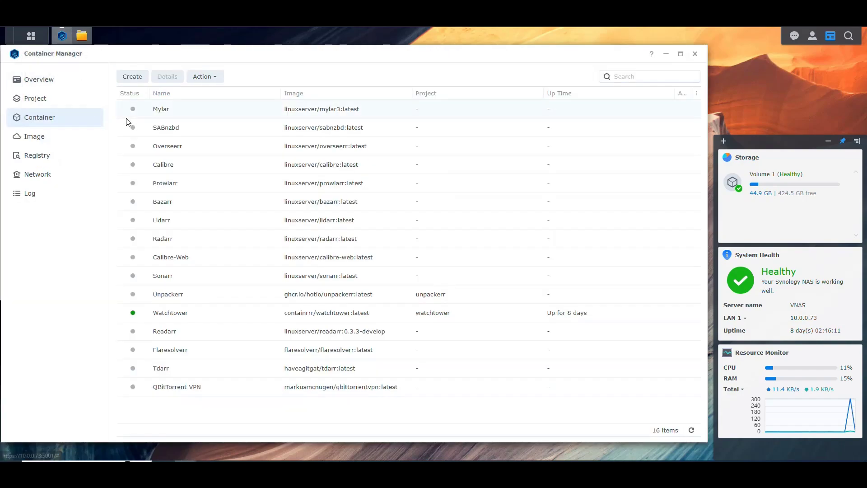
left_click(57, 99)
left_click(132, 77)
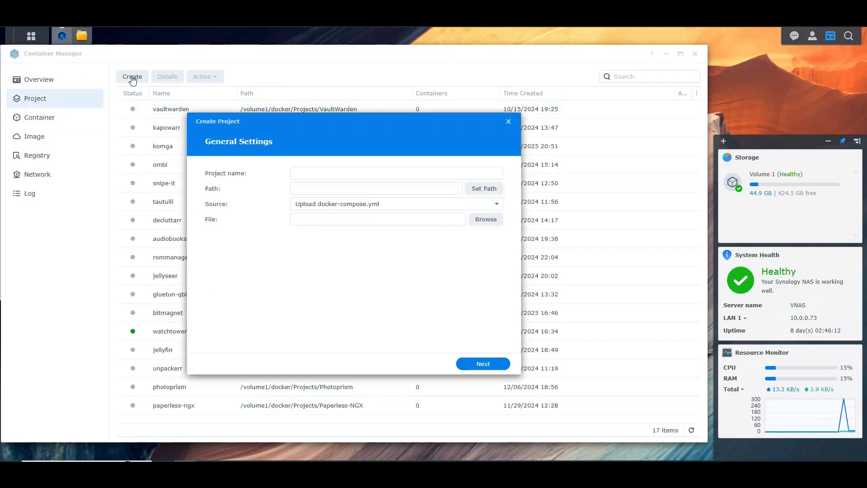
left_click(335, 172)
type("watchlistarr")
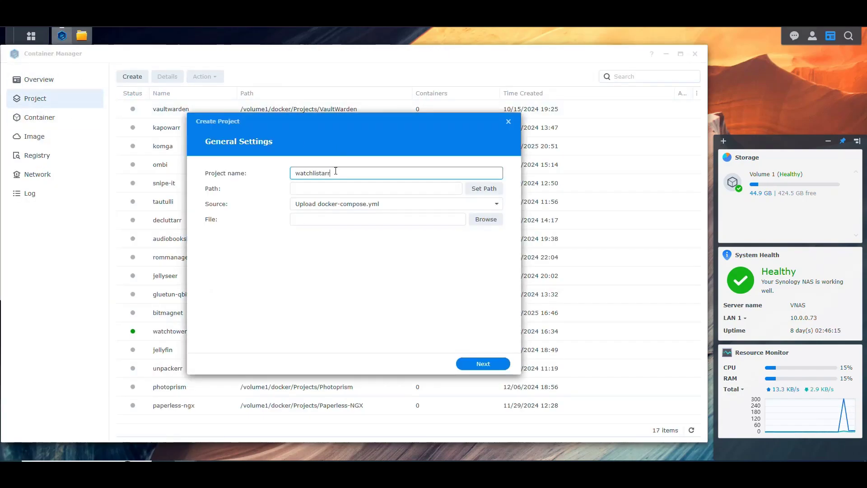
left_click(484, 189)
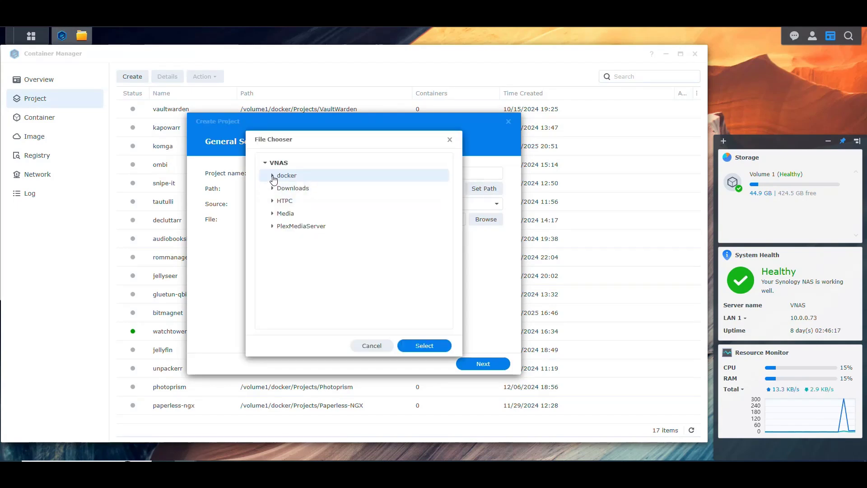
left_click(274, 180)
left_click(278, 200)
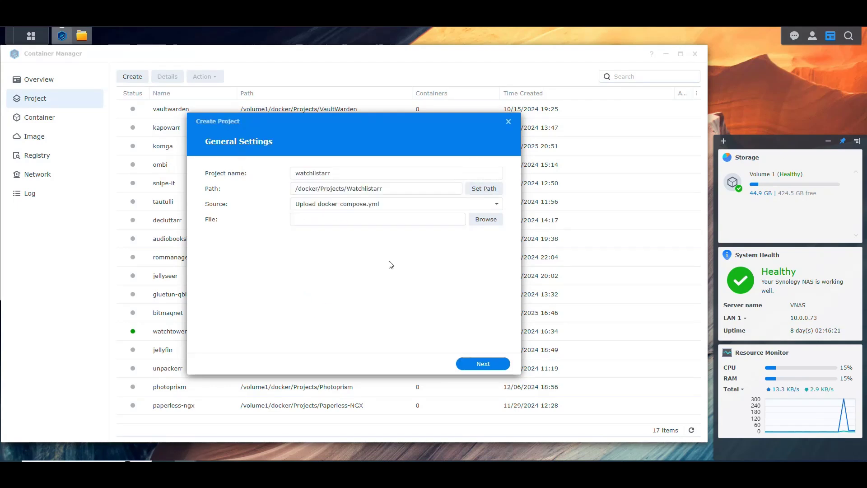
left_click(402, 203)
Step: Paste the Watchlistarr compose YAML as a new file, removing the trailing volumes block
left_click(388, 233)
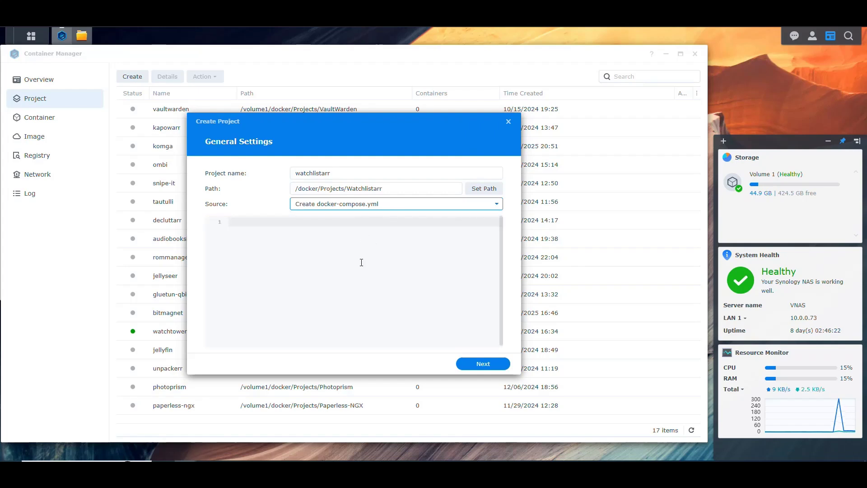
left_click(361, 262)
key("ctrl+v")
key("BackSpace")
key("BackSpace")
key("BackSpace")
key("BackSpace")
key("BackSpace")
key("BackSpace")
key("BackSpace")
key("BackSpace")
key("BackSpace")
key("BackSpace")
key("BackSpace")
key("BackSpace")
key("BackSpace")
key("BackSpace")
key("BackSpace")
key("BackSpace")
key("BackSpace")
key("BackSpace")
key("BackSpace")
key("BackSpace")
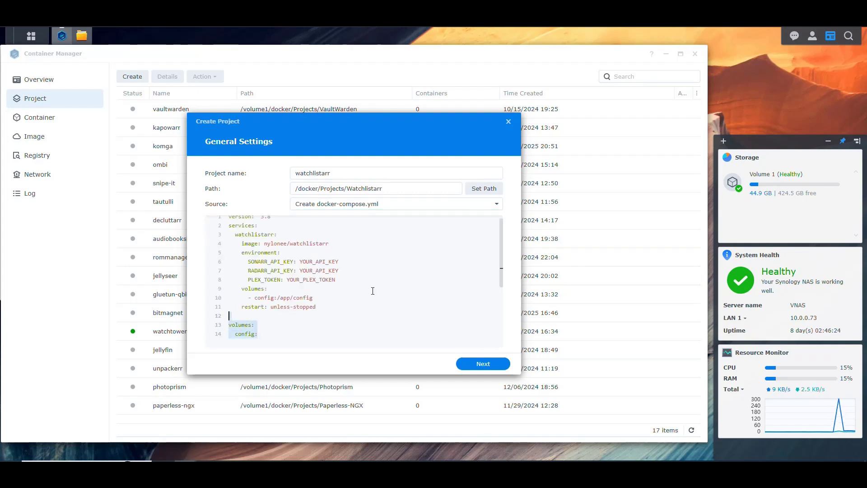
scroll(389, 280, "up", 1)
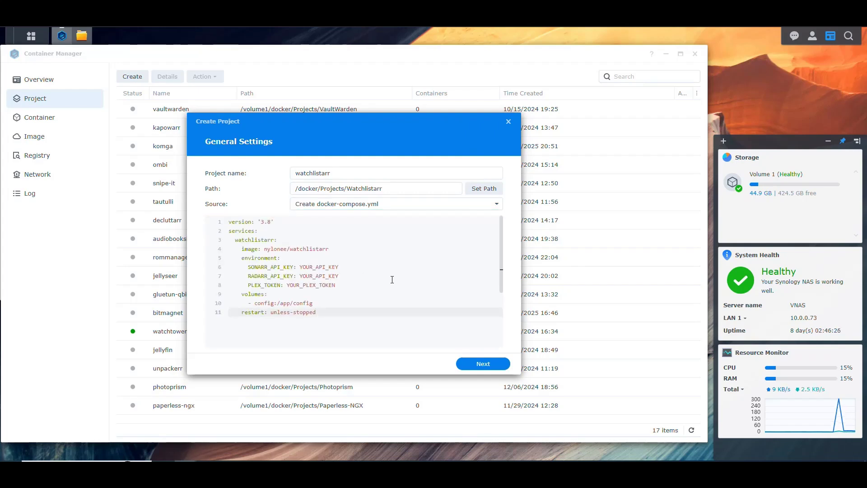
left_click(287, 222)
key("Return")
key("Down")
key("Down")
key("Return")
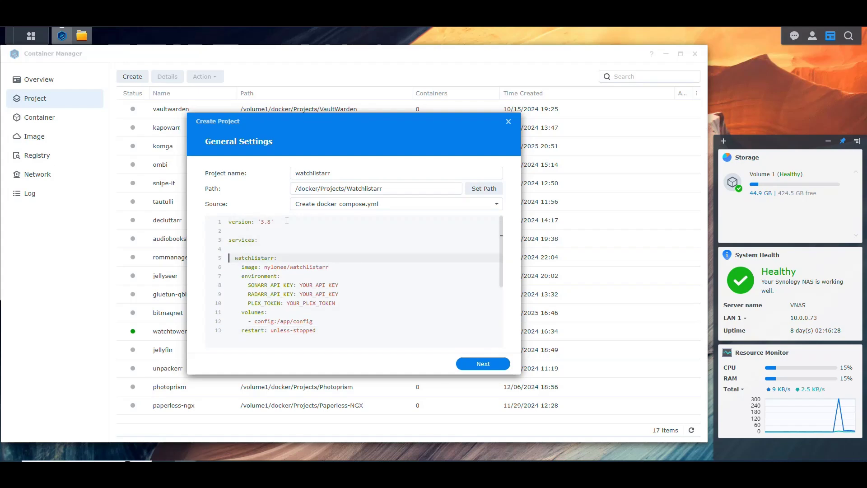
Step: Finish the wizard with 'Start the project once it is created' unchecked
left_click(493, 368)
left_click(492, 368)
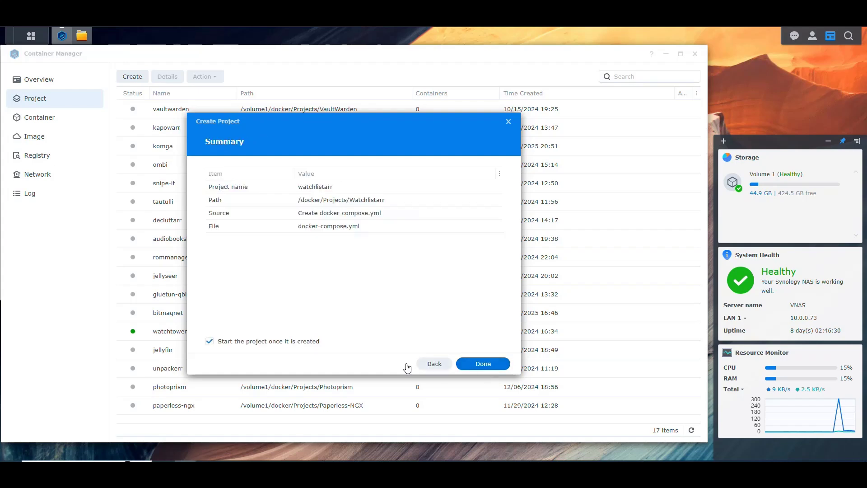
left_click(287, 344)
left_click(488, 364)
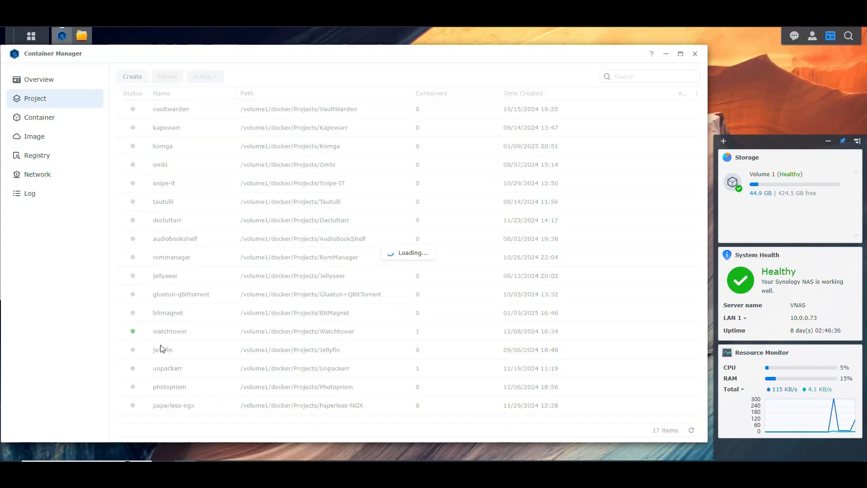
scroll(202, 333, "down", 1)
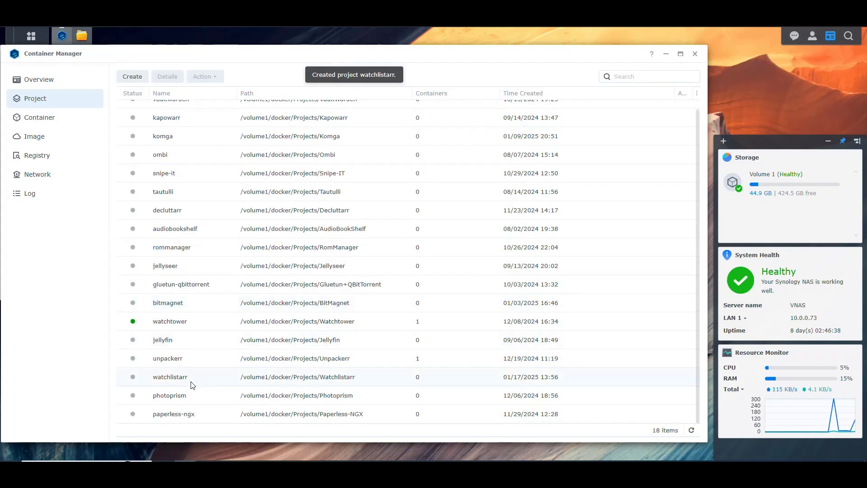
Step: In the watchlistarr YAML, set image nylonee/watchlistarr:latest and add container_name: Watchlistarr
double_click(172, 381)
left_click(239, 106)
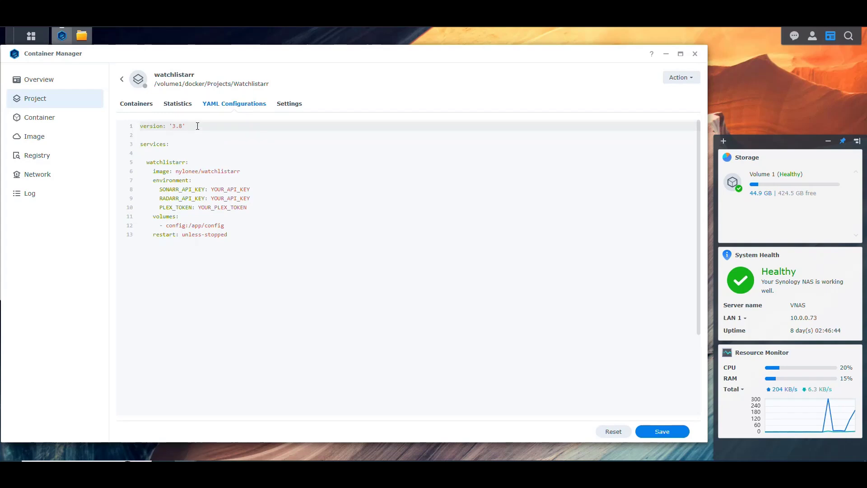
key("Down")
key("Down")
key("Down")
key("Down")
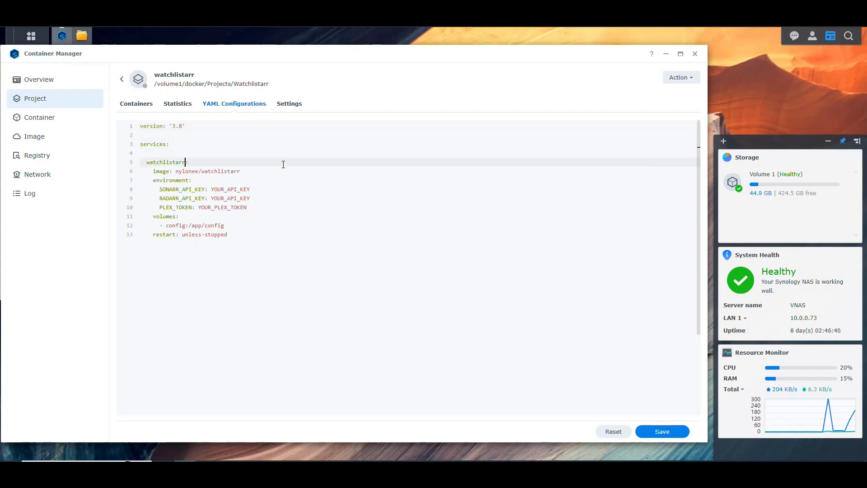
key("Down")
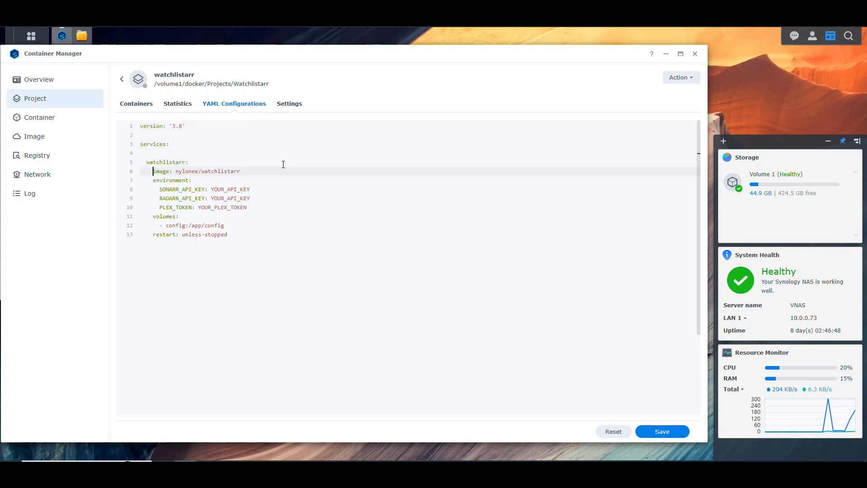
key("End")
type(":latest")
key("Return")
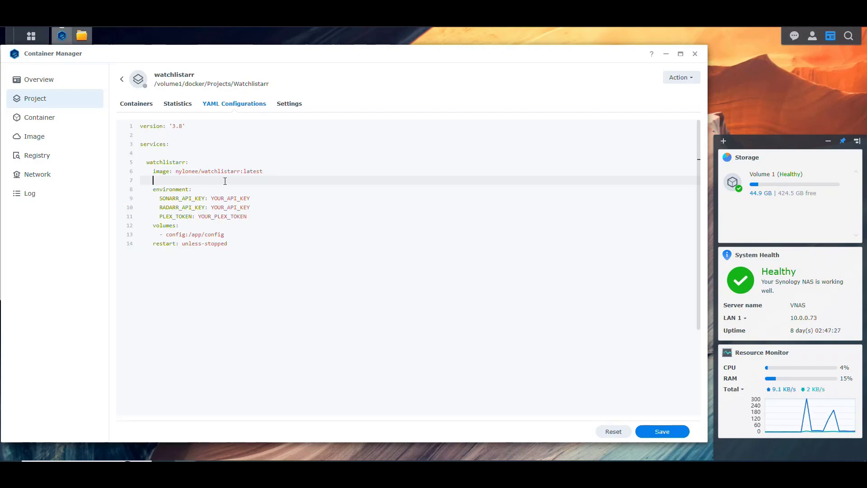
type("ontainer_name")
key("BackSpace")
key("BackSpace")
key("BackSpace")
key("BackSpace")
type(": ")
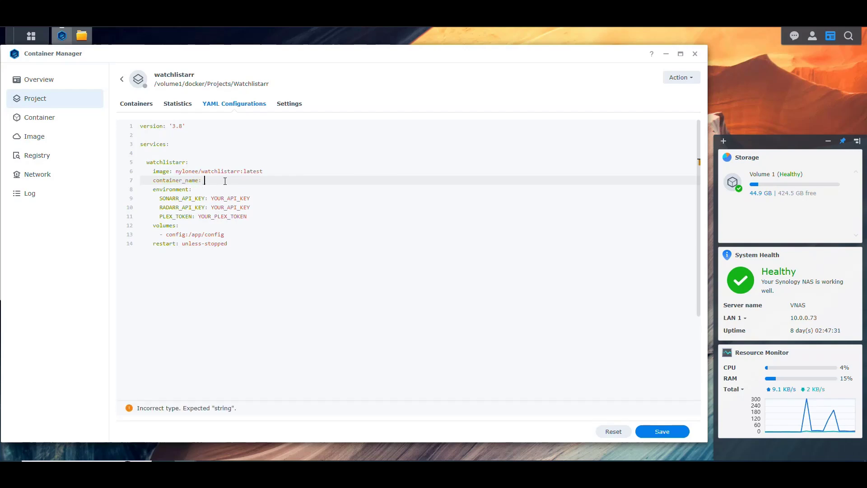
type("Watchlistarr")
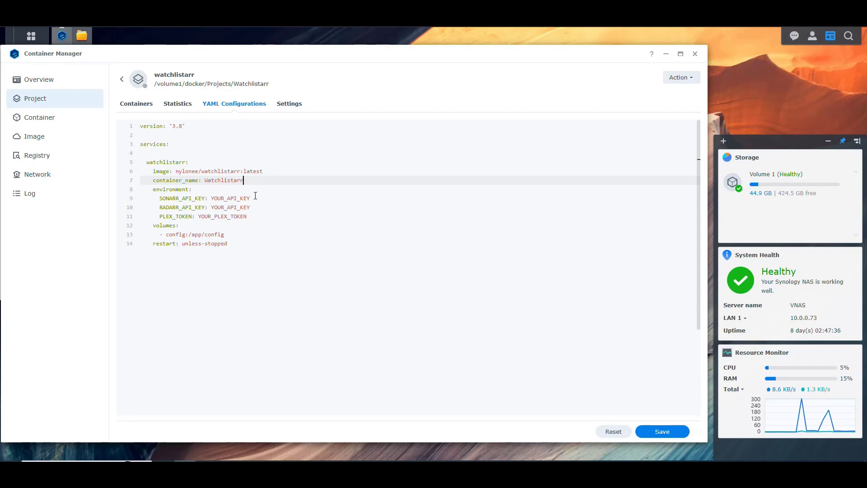
Step: Add a TZ: America/New_York line under environment
key("Down")
key("Return")
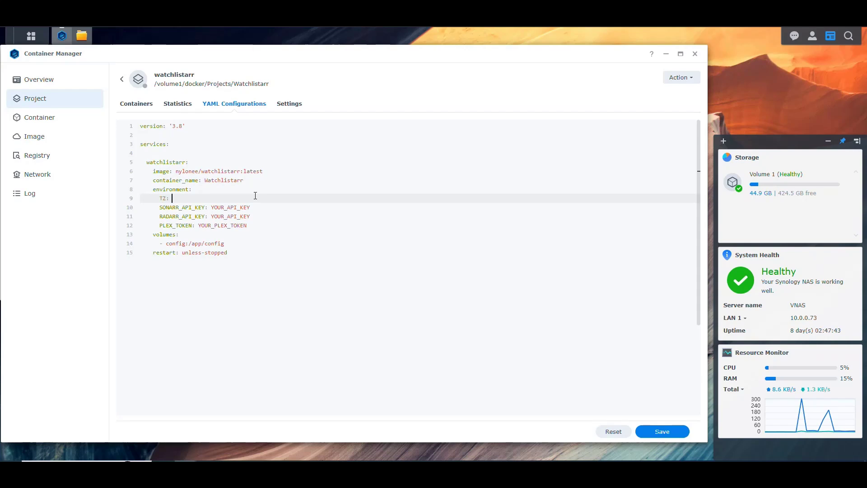
type("America/New_York")
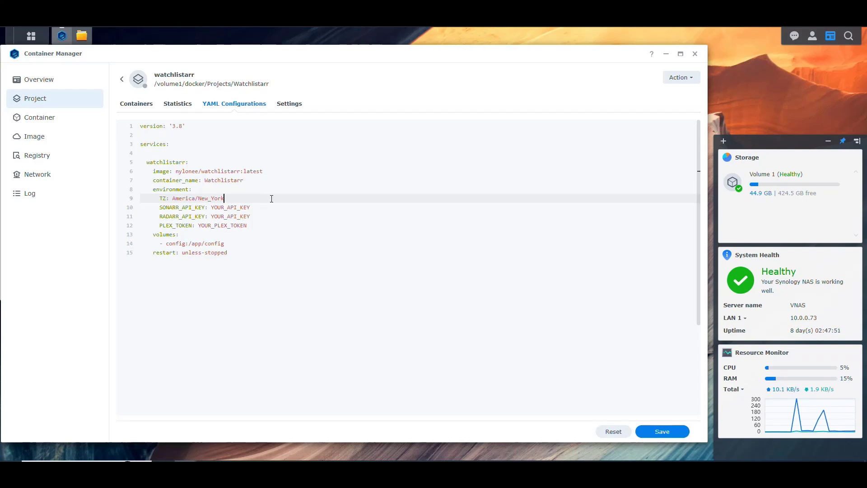
key("Return")
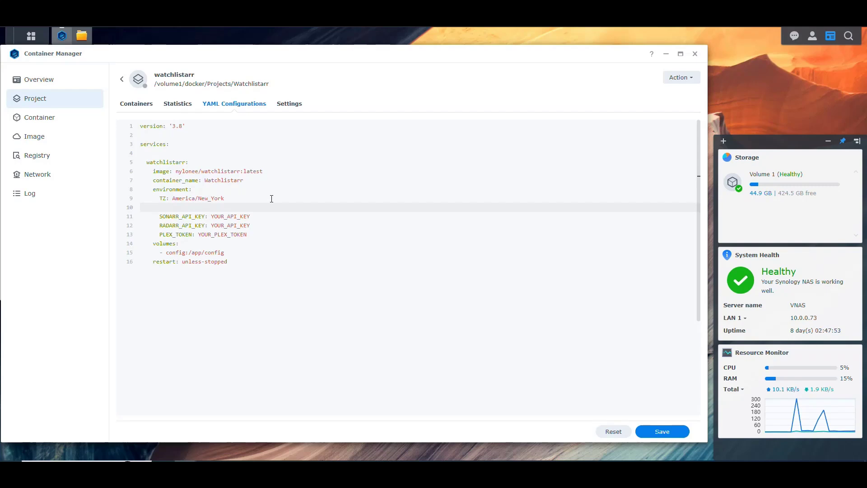
Step: Add PUID: 1026 and PGID: 100 lines beneath the time zone
type("PUID: 1026")
key("Return")
type("PGID: 100")
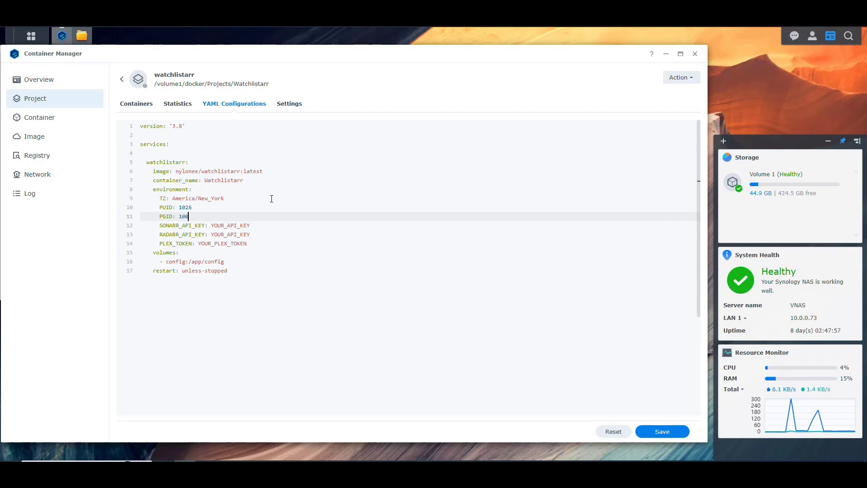
key("Up")
key("End")
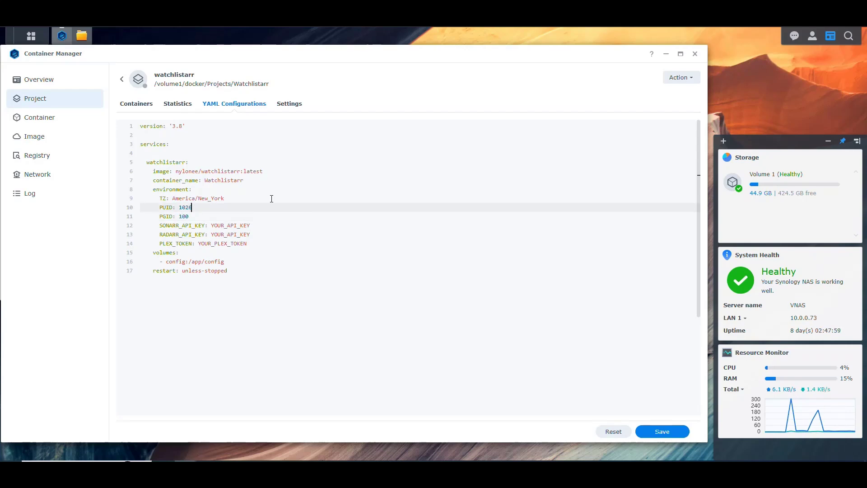
mouse_move(193, 207)
left_mouse_down()
mouse_move(180, 207)
mouse_move(179, 217)
left_mouse_up()
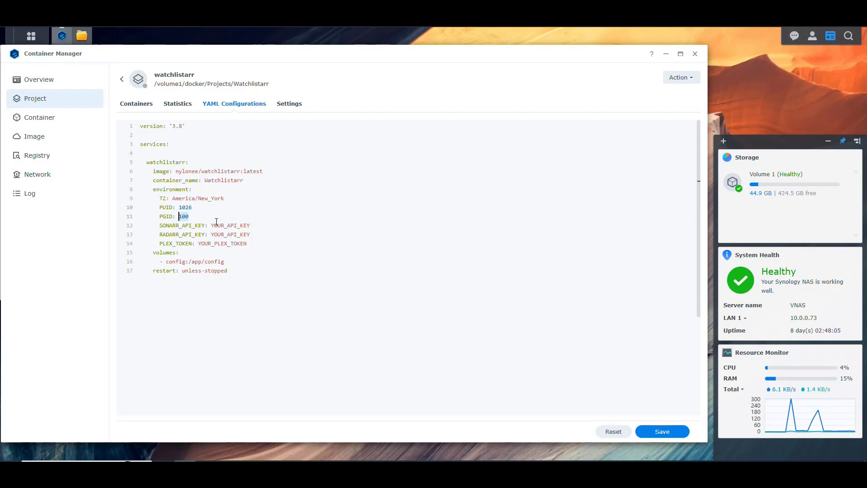
left_click(217, 220)
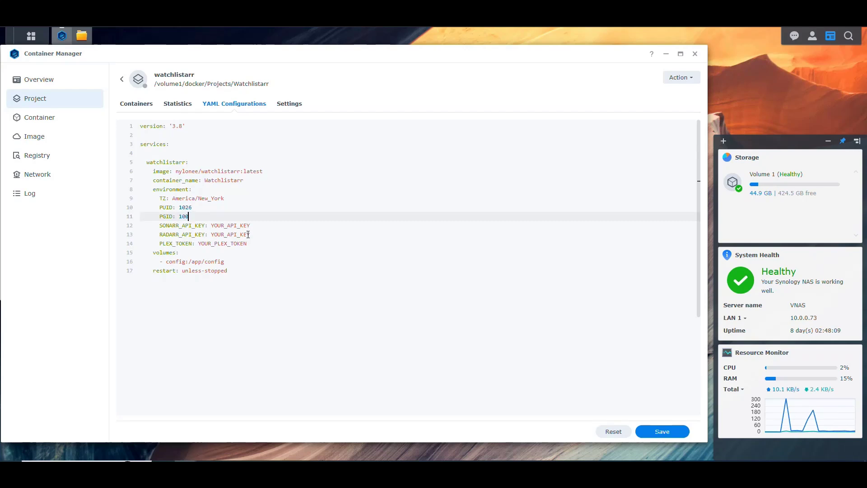
left_click_drag(256, 227, 204, 245)
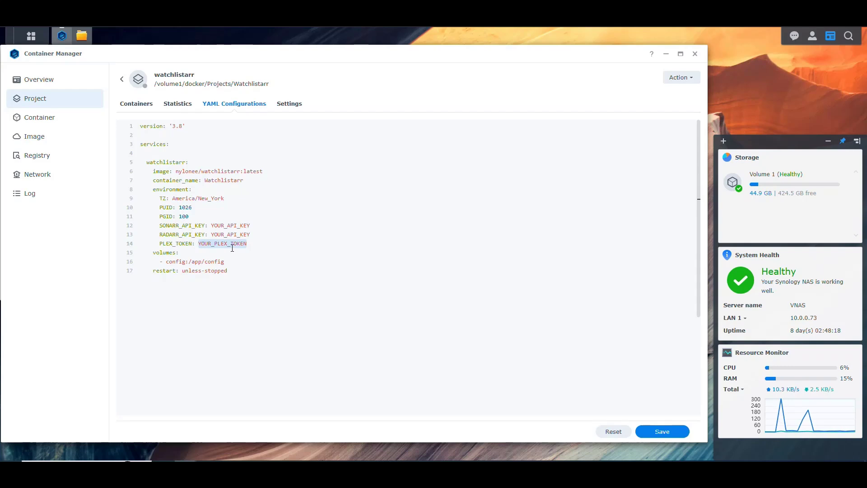
Step: Copy the Watchlistarr folder's location from its File Station properties
left_click(82, 36)
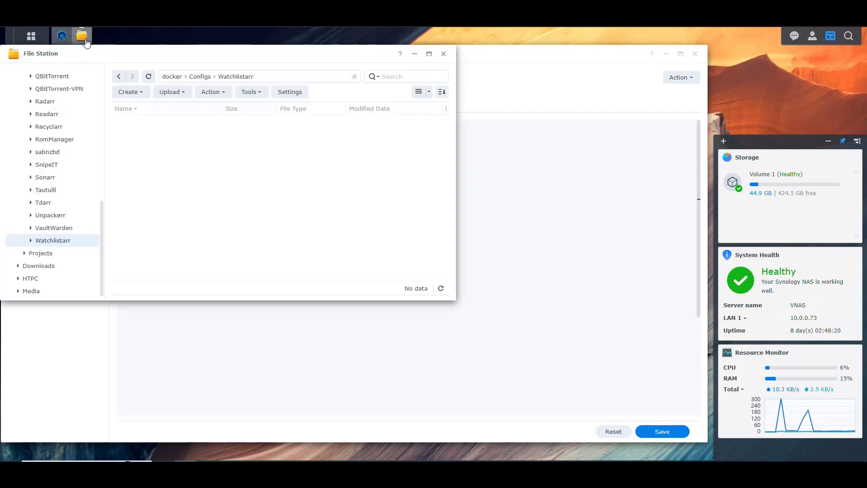
right_click(69, 244)
left_click(113, 385)
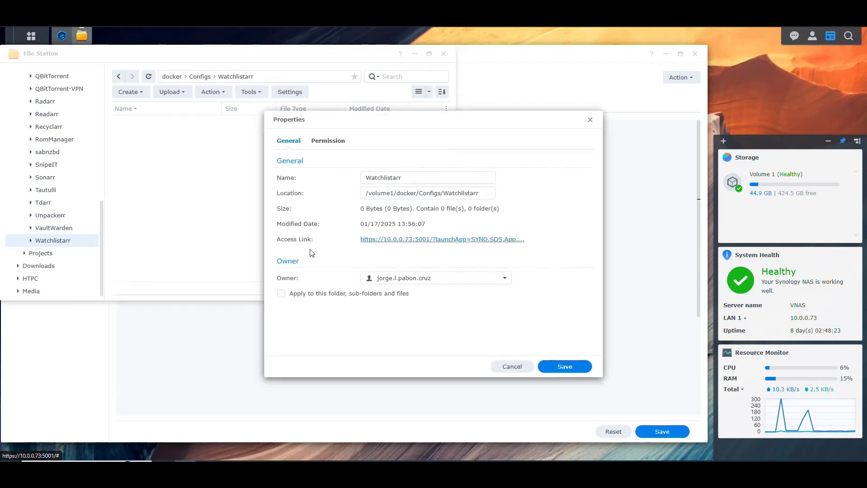
left_click_drag(490, 193, 261, 186)
key("ctrl+c")
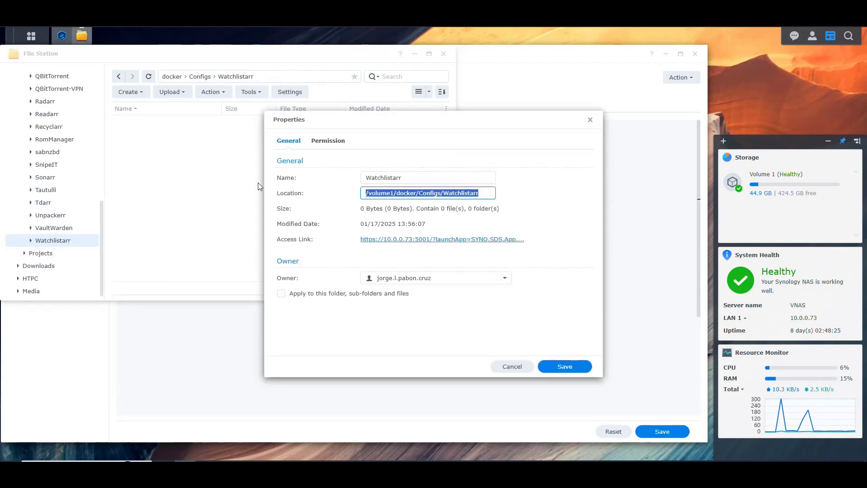
left_click(509, 366)
Step: Replace config with /volume1/docker/Configs/Watchlistarr and add a '# NAS FOLDER | Container Folder' comment
left_click(62, 36)
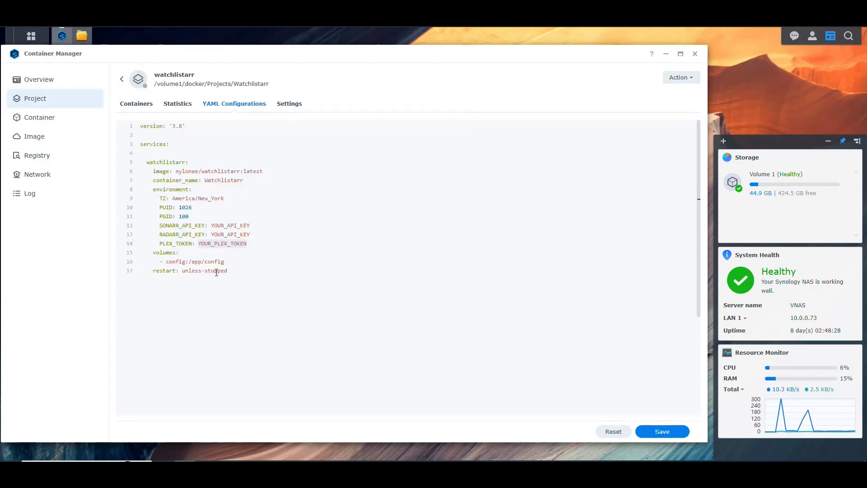
double_click(177, 262)
key("ctrl+v")
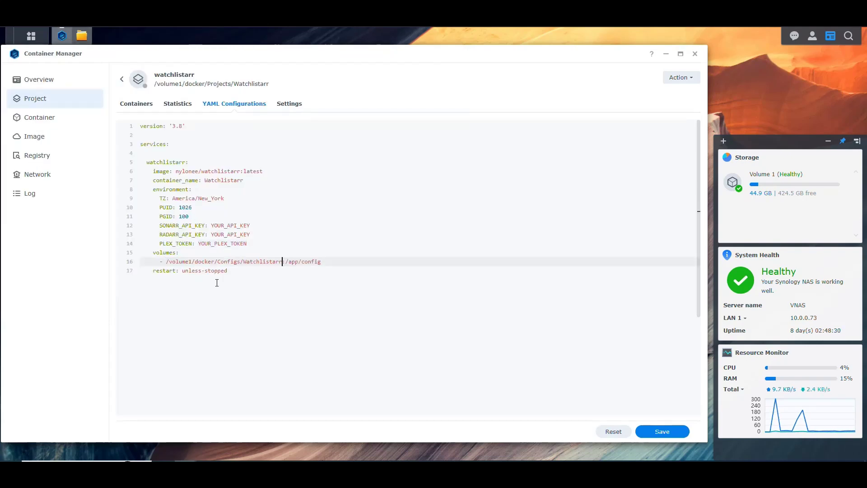
key("ctrl+shift+Return")
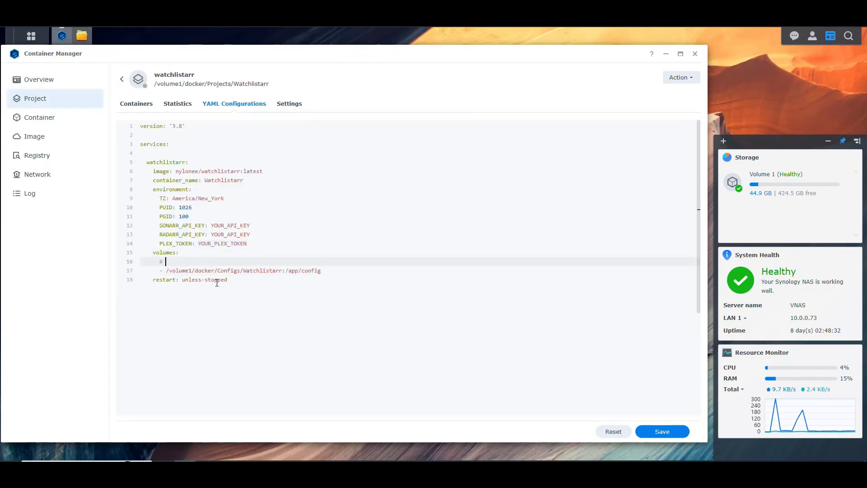
type("# NAS FOLDER | Container Fo")
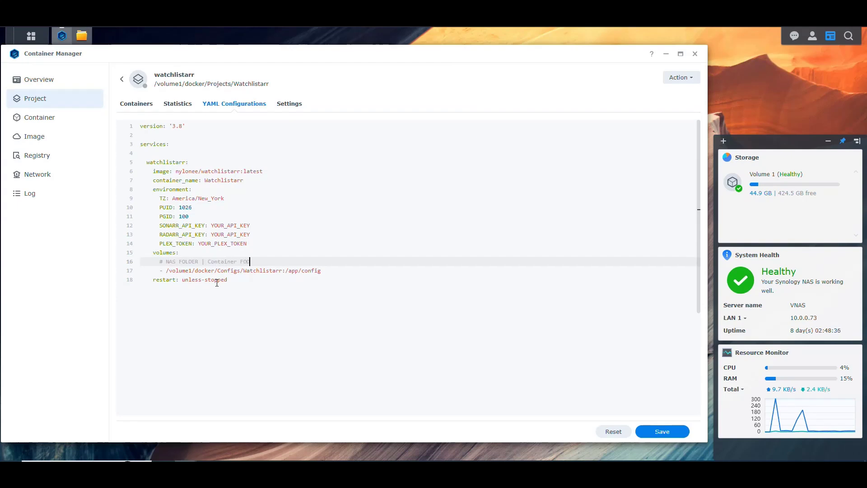
type("lder")
left_click_drag(320, 271, 286, 271)
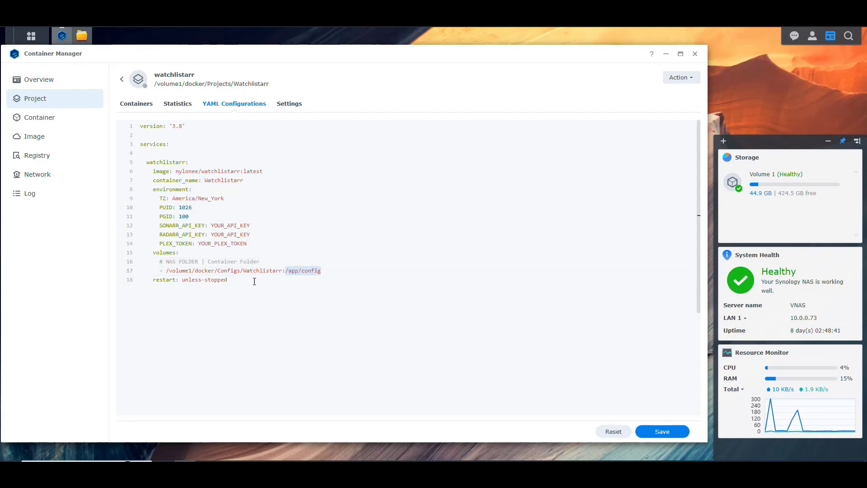
left_click(324, 269)
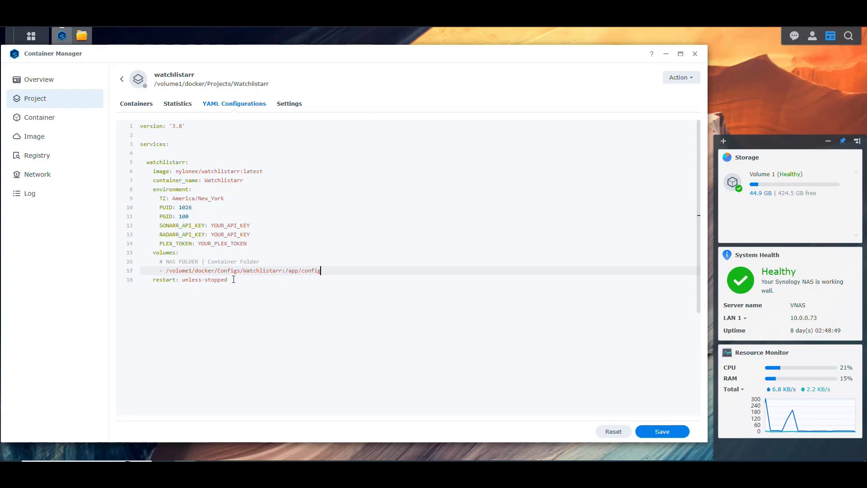
left_click_drag(234, 279, 178, 281)
left_click(249, 282)
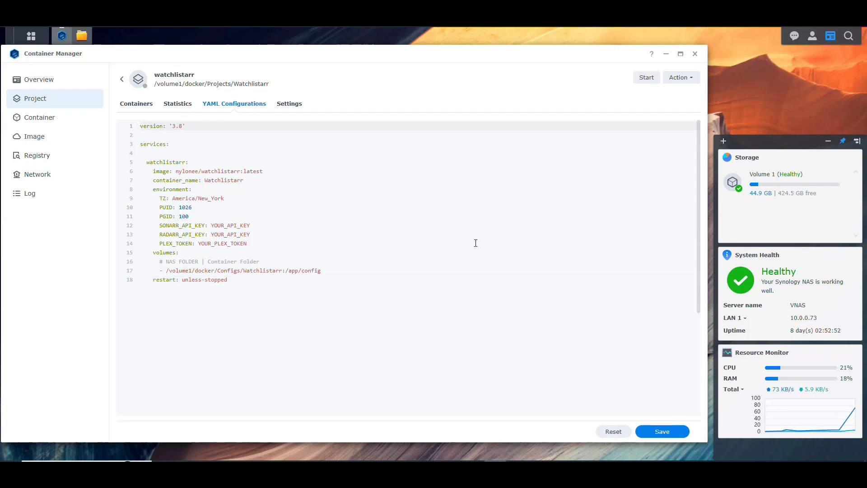
left_click_drag(251, 226, 210, 226)
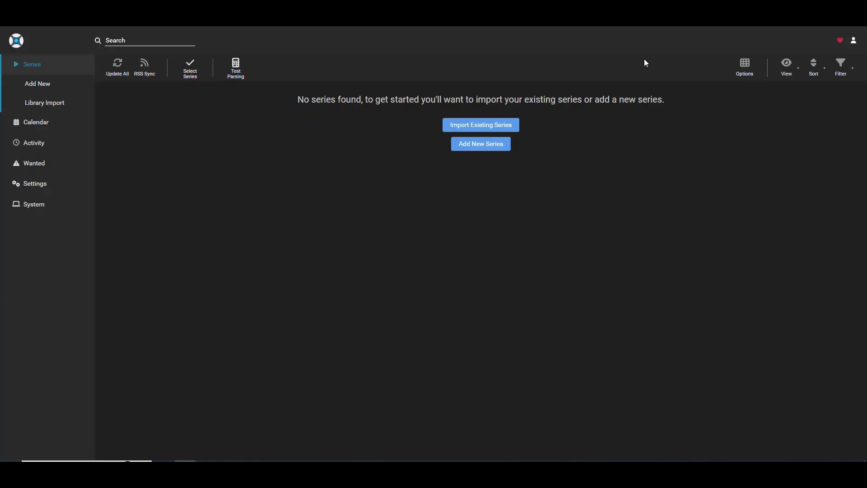
Step: Copy Sonarr's API key from Settings > General and paste it into SONARR_API_KEY
left_click(46, 185)
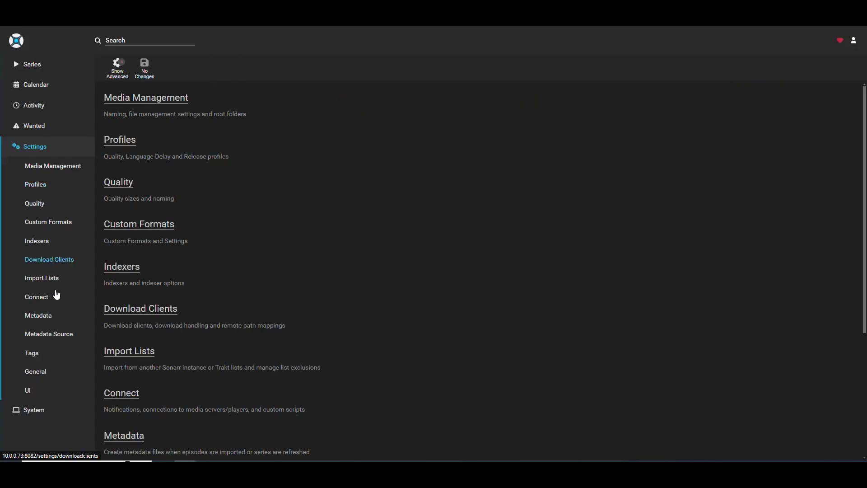
left_click(38, 379)
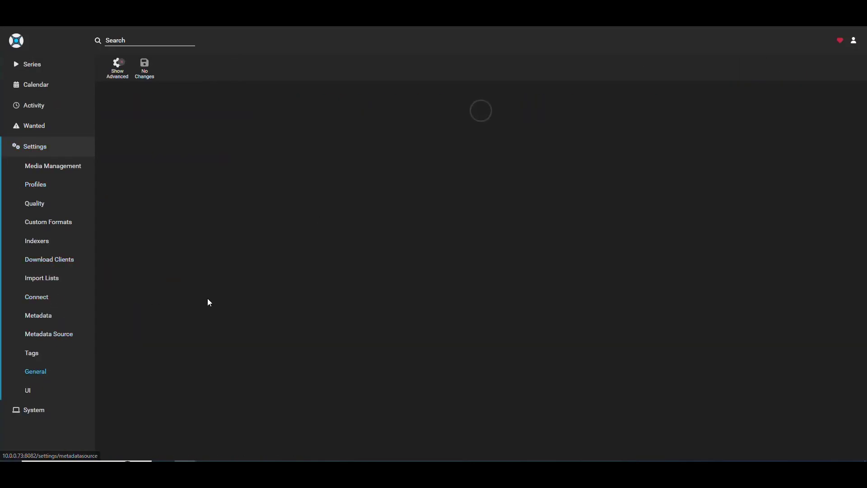
scroll(479, 271, "down", 3)
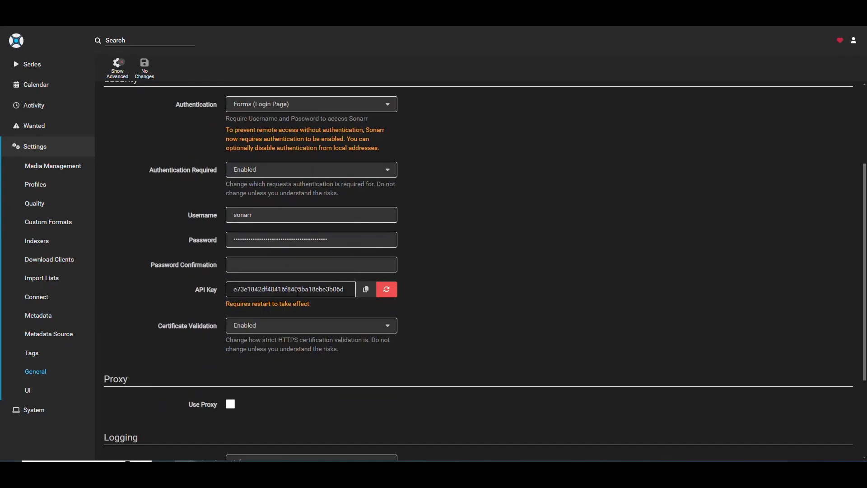
left_click(366, 289)
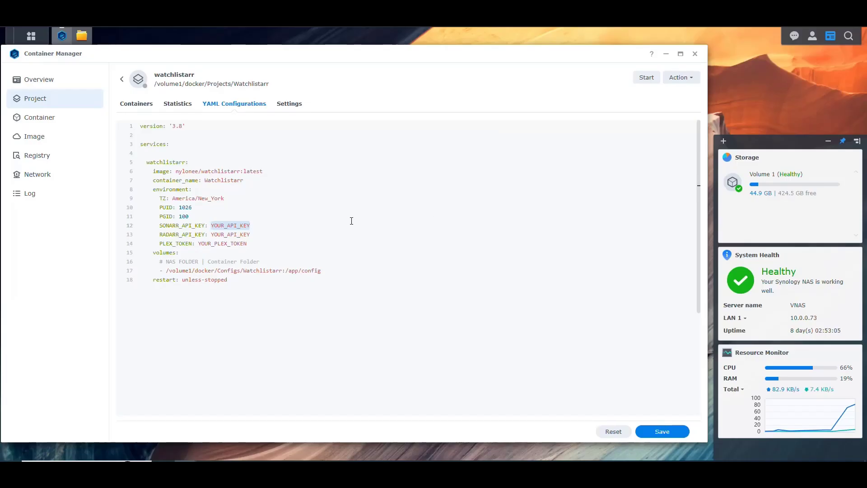
key("ctrl+v")
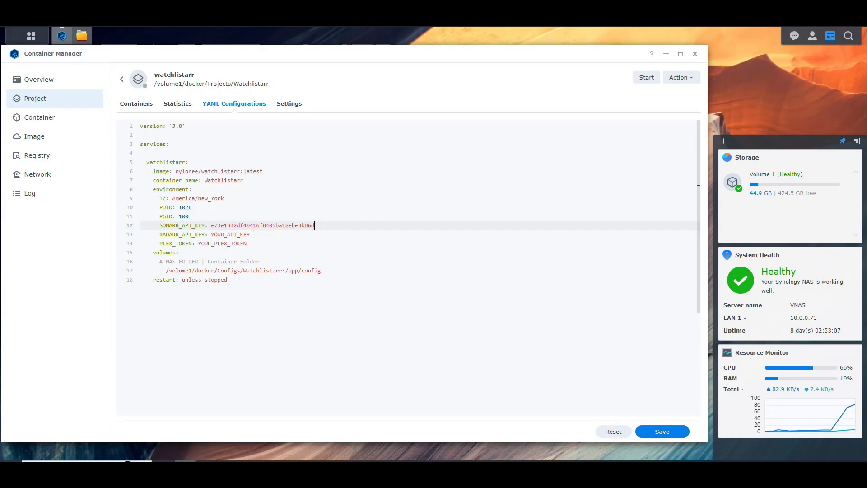
Step: Paste Radarr's API key over line 13's YOUR_API_KEY, leaving the Plex token placeholder
left_click_drag(250, 235, 210, 234)
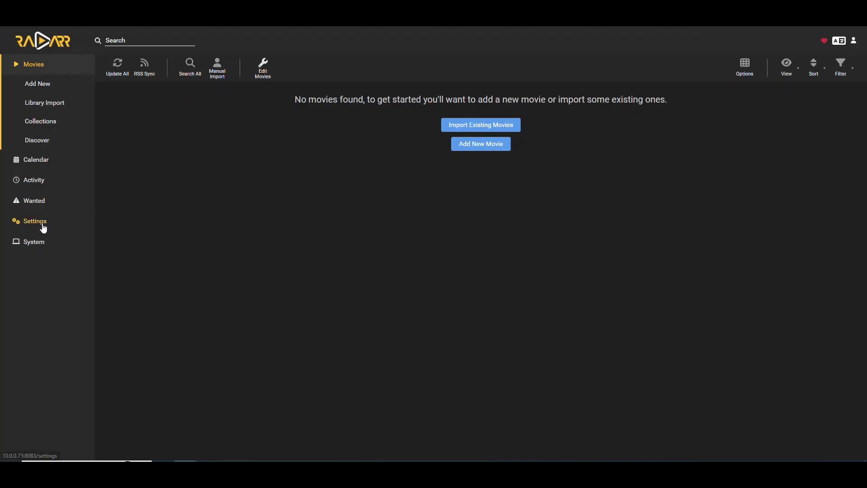
left_click(18, 224)
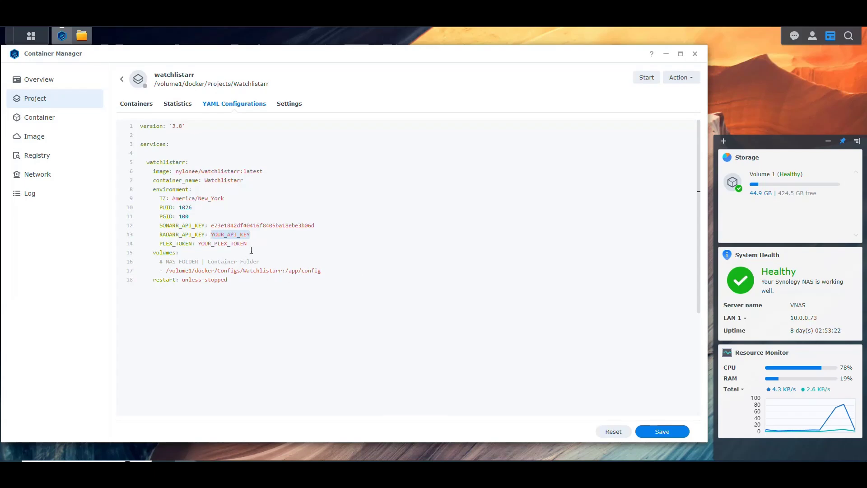
left_click_drag(254, 235, 214, 235)
key("ctrl+v")
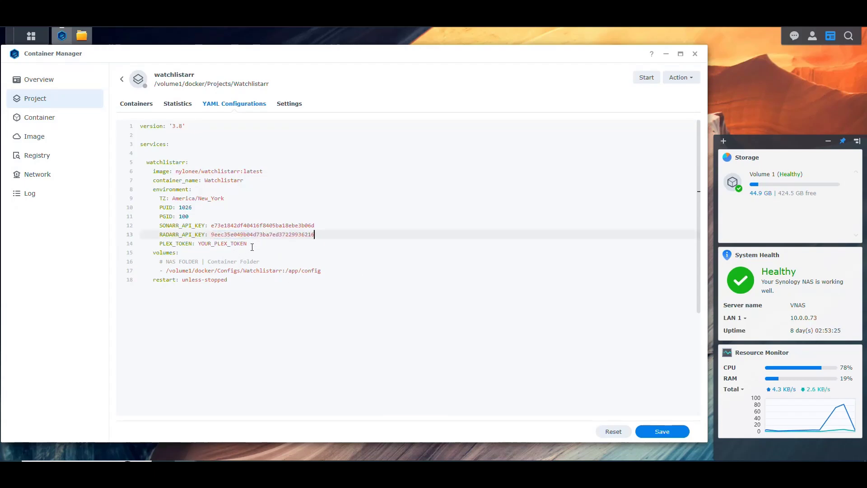
left_click_drag(251, 244, 197, 247)
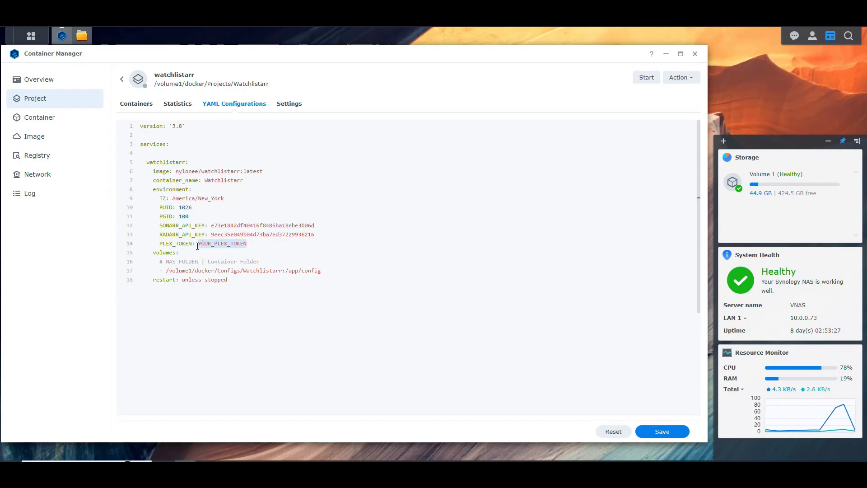
left_click(267, 244)
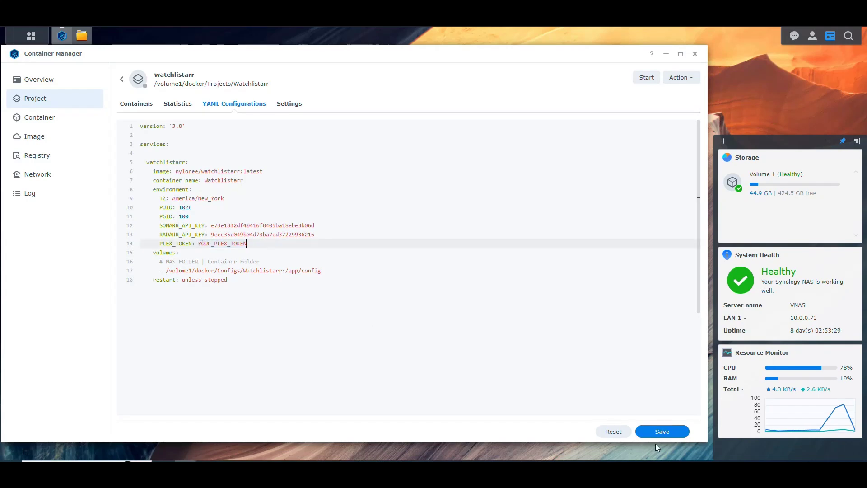
Step: Save the compose file and build the watchlistarr project
left_click(670, 433)
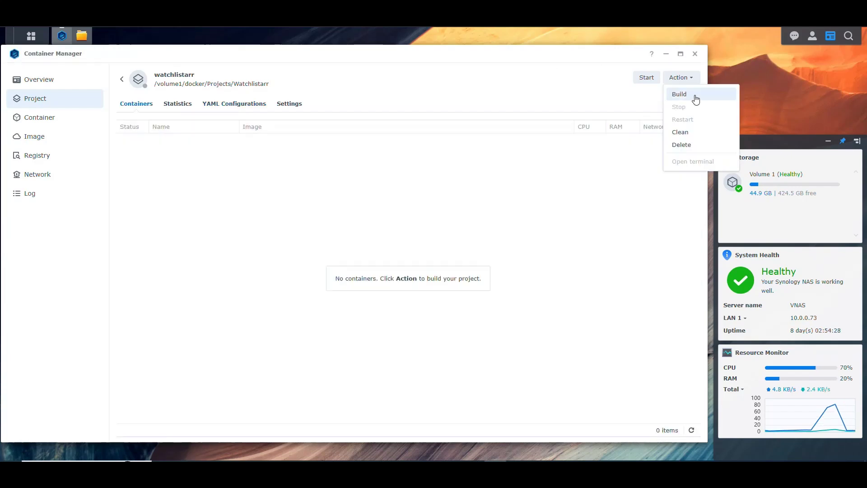
left_click(693, 93)
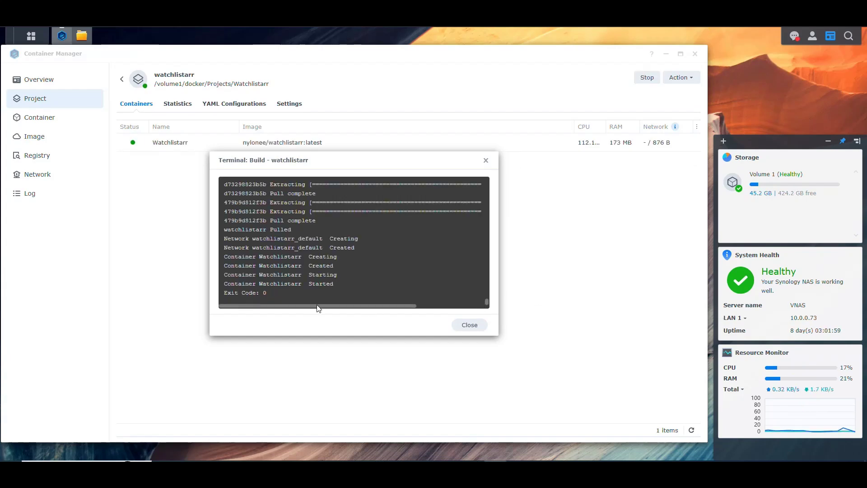
left_click(456, 324)
Step: Clear all desktop notifications
left_click(795, 35)
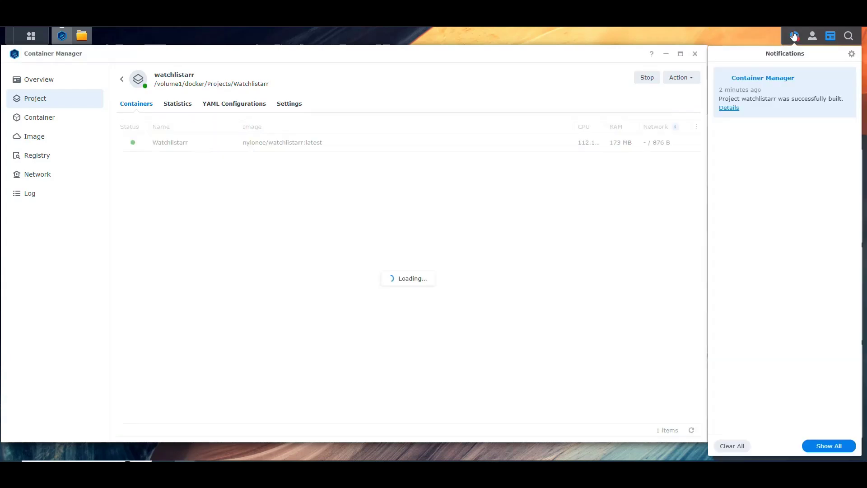
left_click(720, 445)
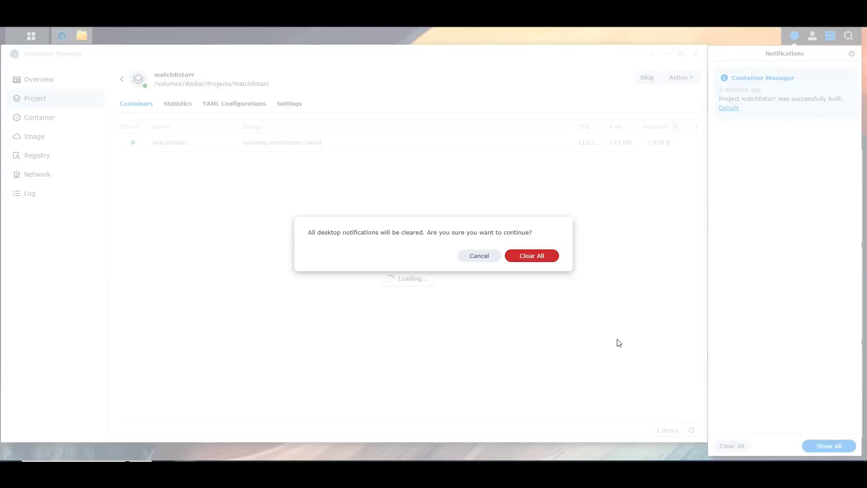
left_click(542, 255)
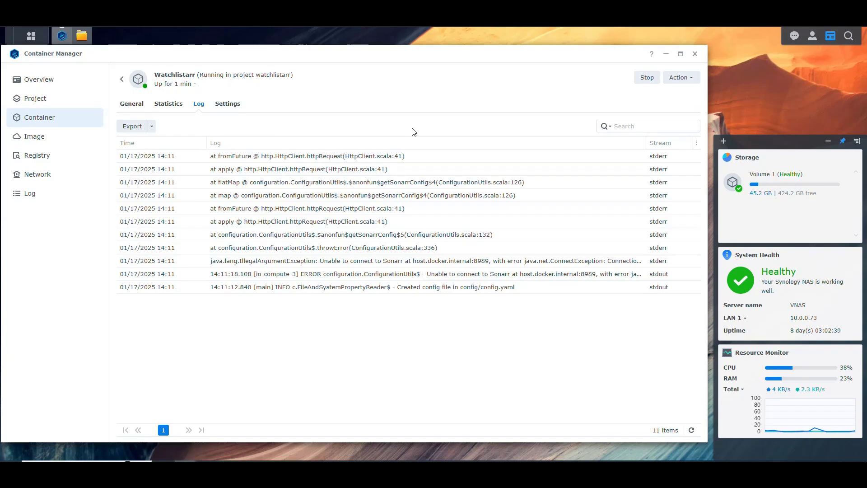
Step: Refresh the Watchlistarr log to reveal the new 14:12 Sonarr connection error
left_click(692, 430)
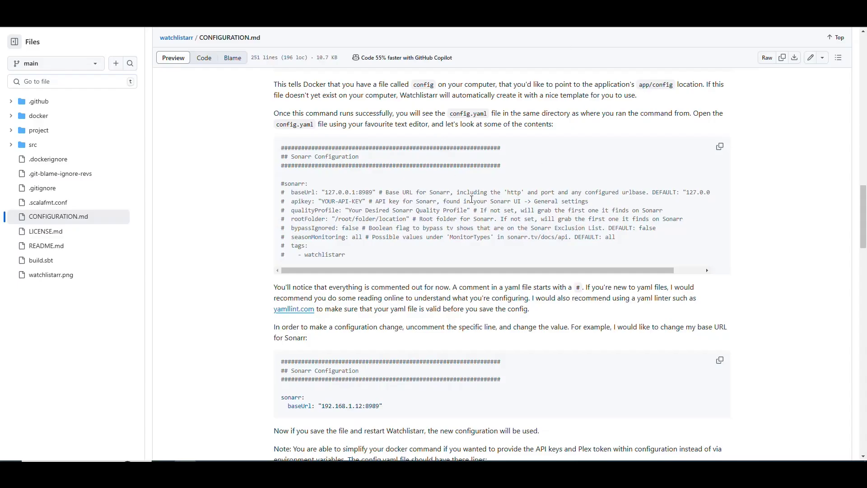
Step: Read CONFIGURATION.md's config.yaml and docker-compose example sections on GitHub
scroll(488, 164, "up", 5)
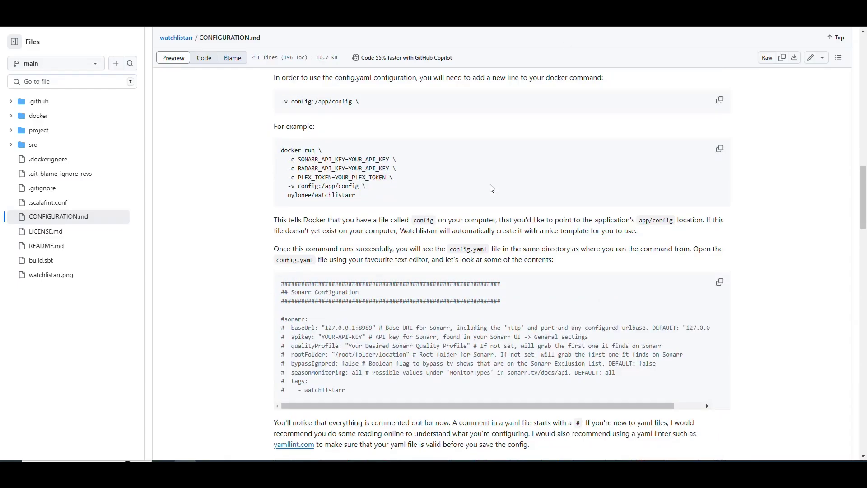
scroll(384, 199, "down", 5)
left_click_drag(313, 127, 277, 131)
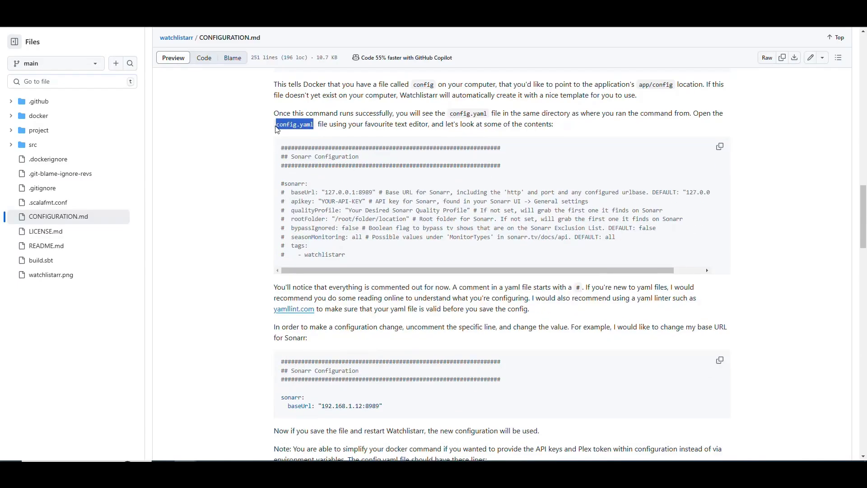
left_click(364, 121)
scroll(402, 181, "up", 5)
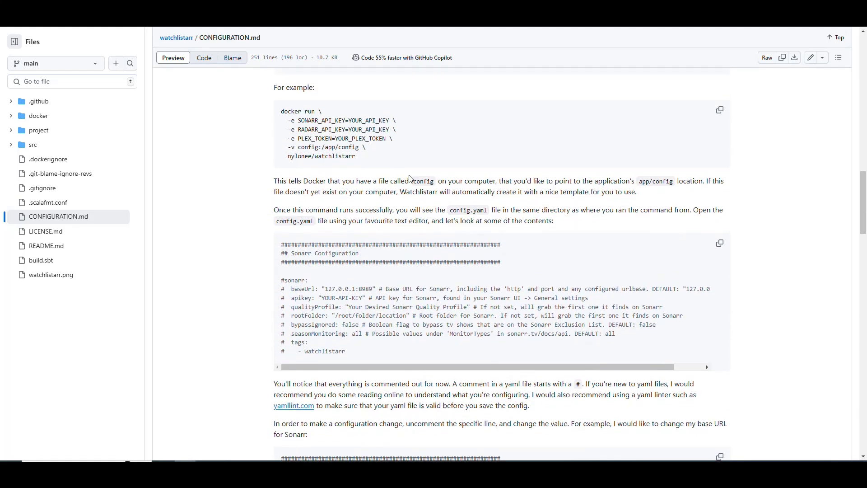
scroll(429, 235, "up", 5)
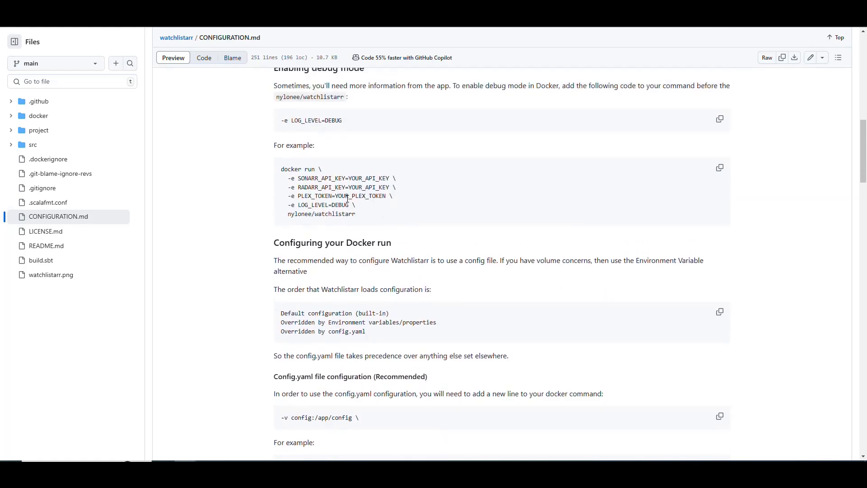
scroll(364, 202, "up", 8)
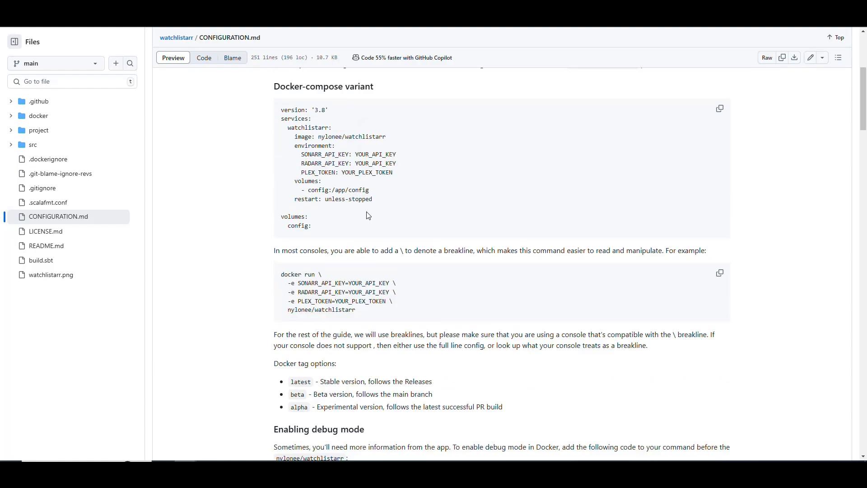
left_click_drag(312, 229, 269, 108)
left_click(424, 190)
scroll(457, 181, "down", 10)
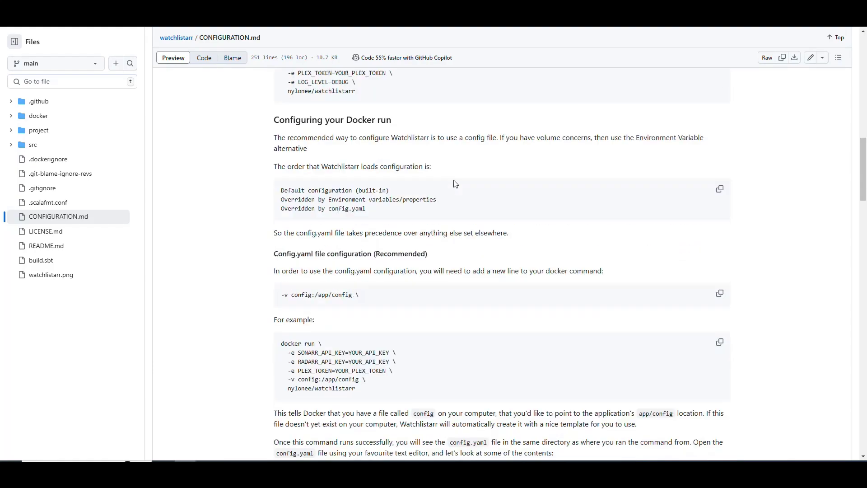
scroll(456, 176, "down", 6)
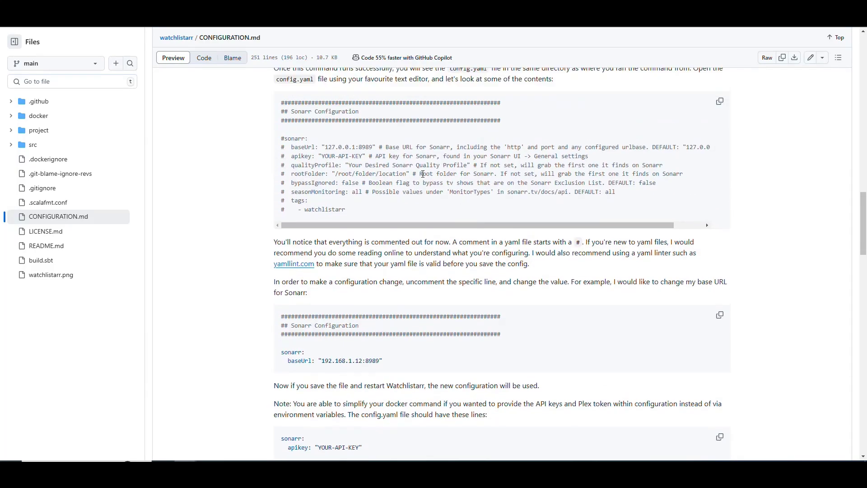
scroll(383, 170, "up", 1)
left_click_drag(316, 169, 275, 171)
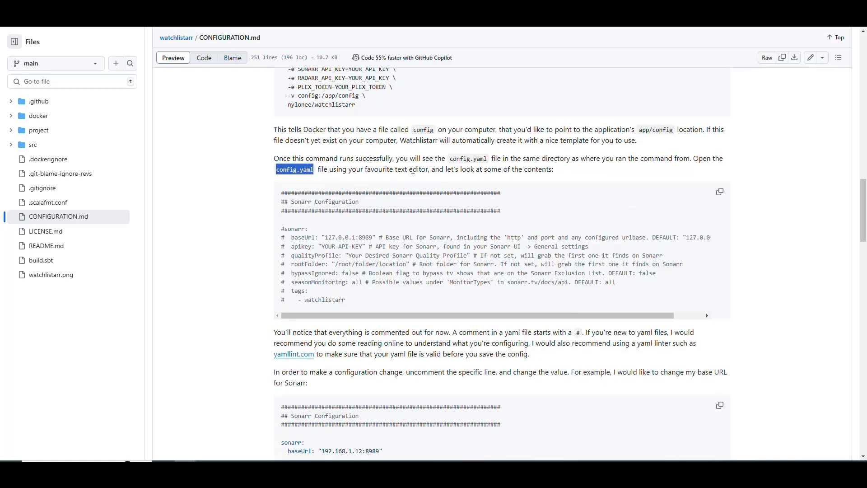
left_click(413, 170)
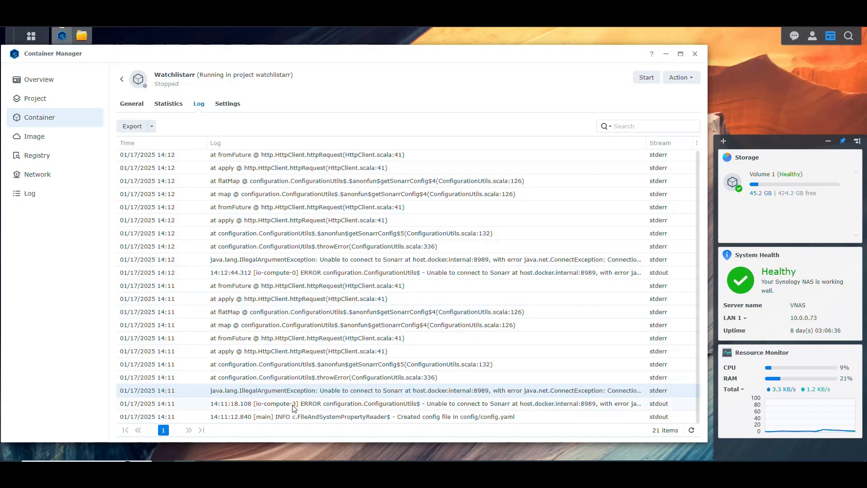
Step: Open config.yaml from the NAS docker/Configs/Watchlistarr folder with Notepad
left_click(222, 430)
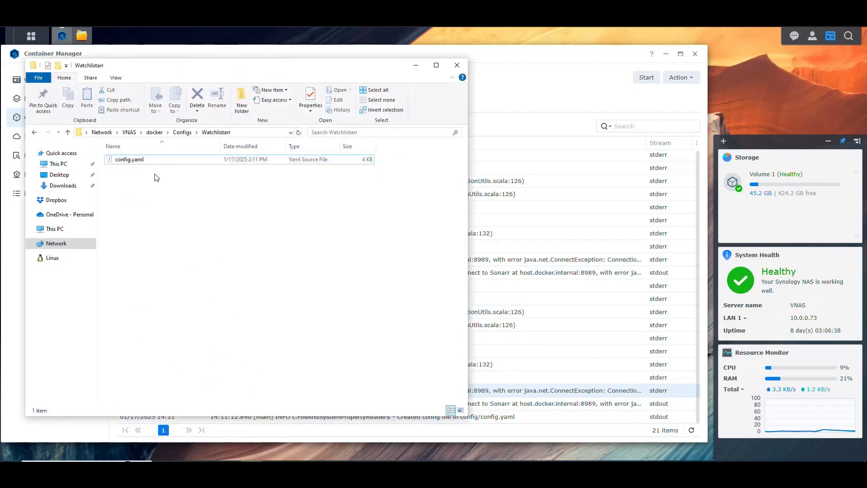
left_click(132, 160)
right_click(144, 161)
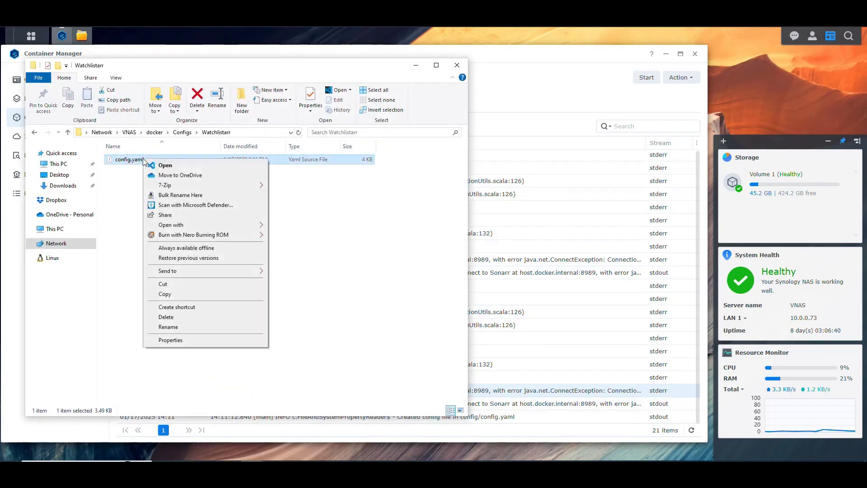
mouse_move(263, 226)
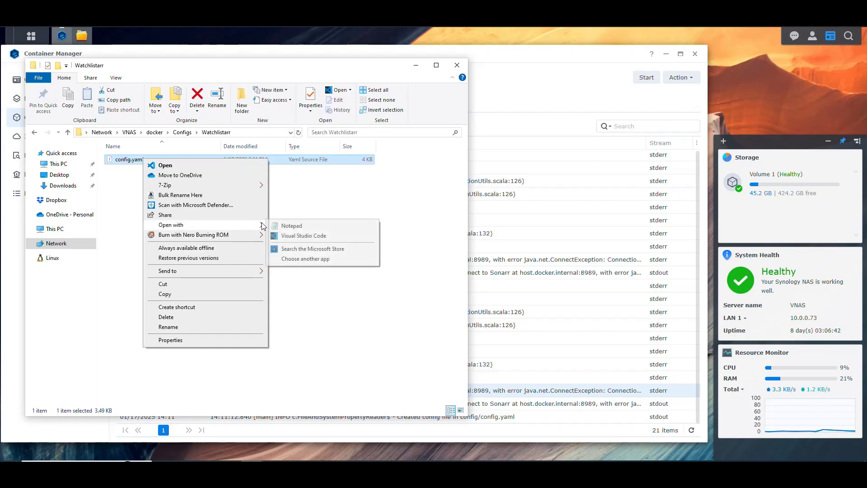
left_click(292, 226)
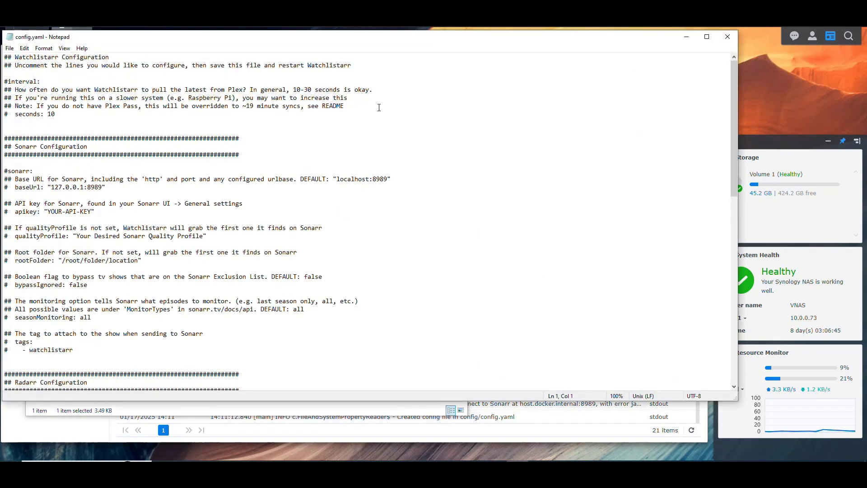
Step: Uncomment the baseUrl lines and set Sonarr's baseUrl to 10.0.0.73:8082
left_click_drag(386, 43, 444, 61)
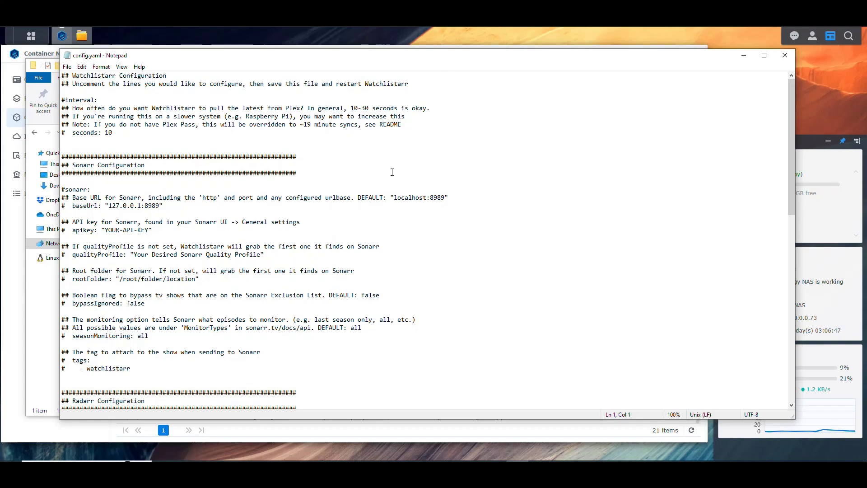
left_click(66, 206)
key("BackSpace")
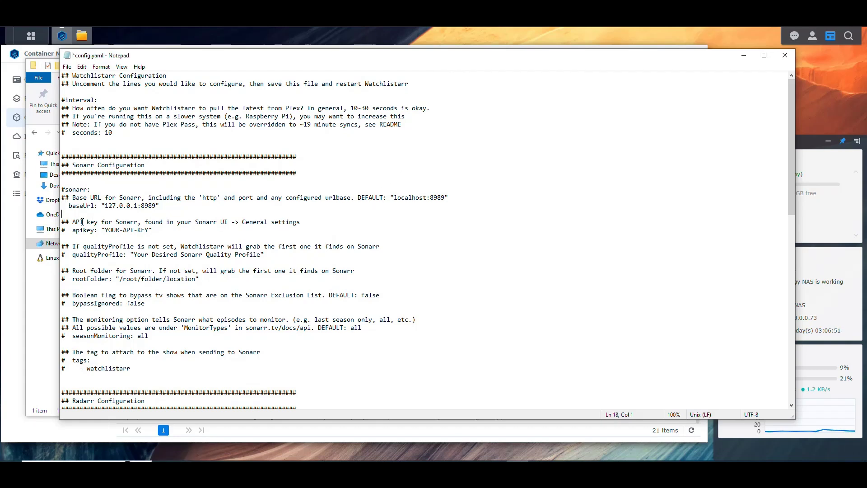
key("Down")
key("Down")
key("Down")
key("Down")
key("Down")
key("Down")
key("Down")
key("Down")
key("Down")
key("Down")
key("Down")
key("Down")
key("Down")
key("Down")
key("Down")
key("Down")
key("Down")
key("Down")
key("Down")
key("Down")
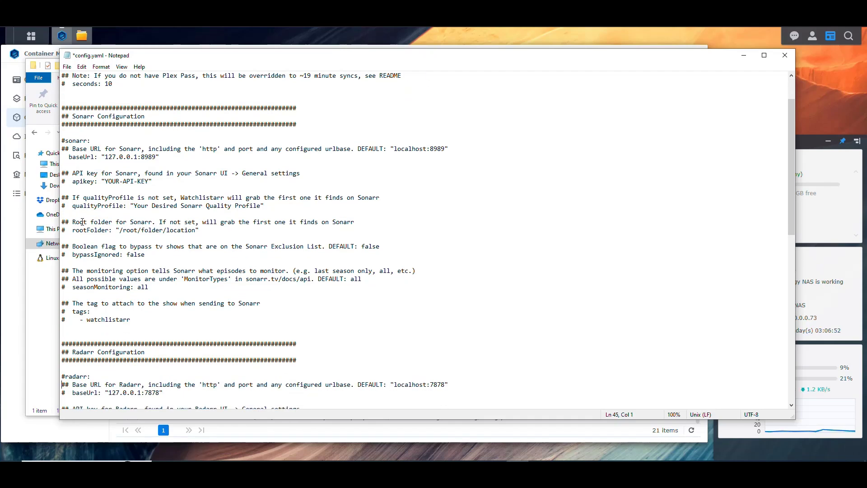
key("Delete")
key("Delete")
key("Delete")
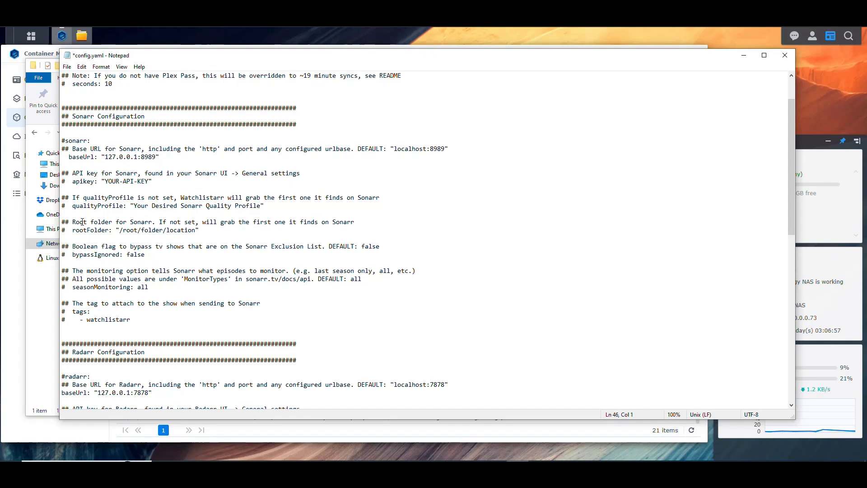
key("Delete")
key("Delete")
key("shift+Left")
key("shift+Left")
key("shift+Left")
key("shift+Left")
key("shift+Left")
key("shift+Left")
key("shift+Left")
key("shift+Left")
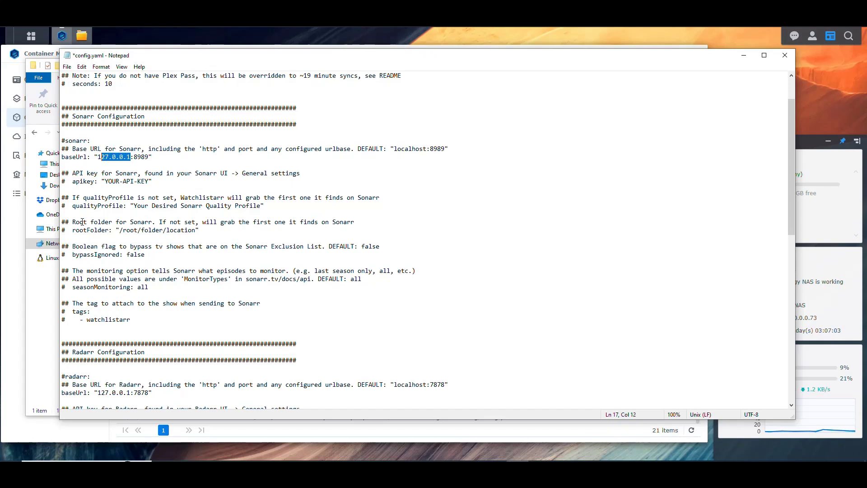
type("10.0.0.73")
key("shift+Right")
key("shift+Right")
key("shift+Right")
key("shift+Right")
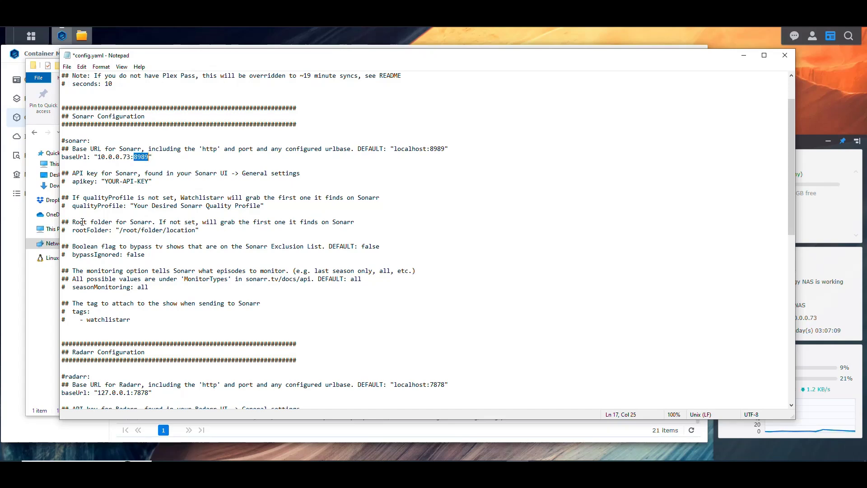
type("8082")
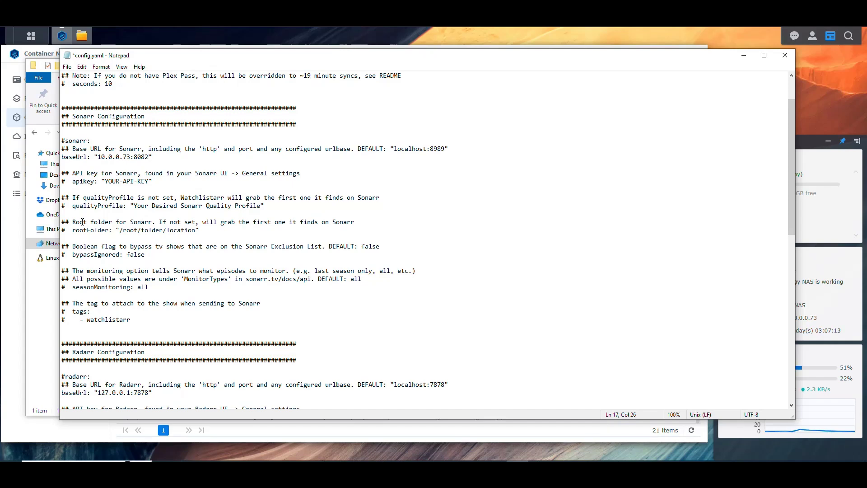
Step: Set Radarr's baseUrl to 10.0.0.73:8083 and save config.yaml
key("shift+Left")
key("shift+Left")
key("shift+Left")
key("shift+Left")
key("Up")
key("shift+Home")
key("ctrl+c")
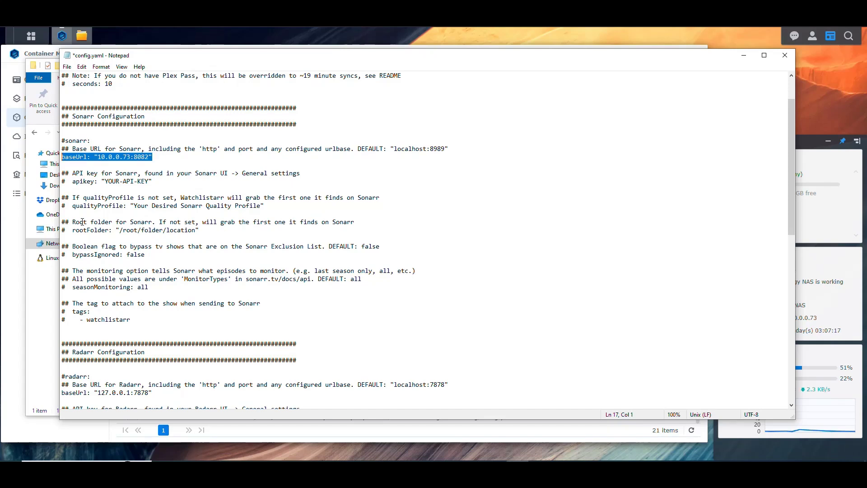
left_click(160, 394)
key("shift+Home")
key("ctrl+v")
key("Left")
key("BackSpace")
type("3")
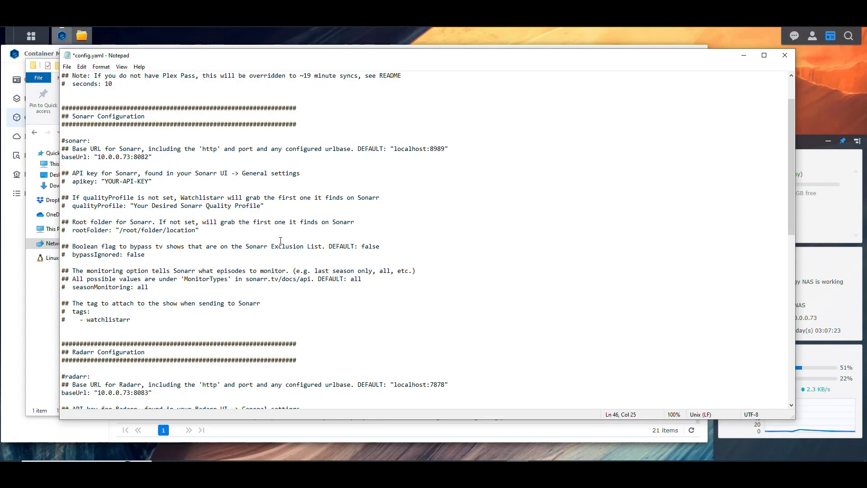
key("ctrl+s")
Step: Inspect the commented sonarr apikey lines near the section header
left_click_drag(156, 182, 62, 181)
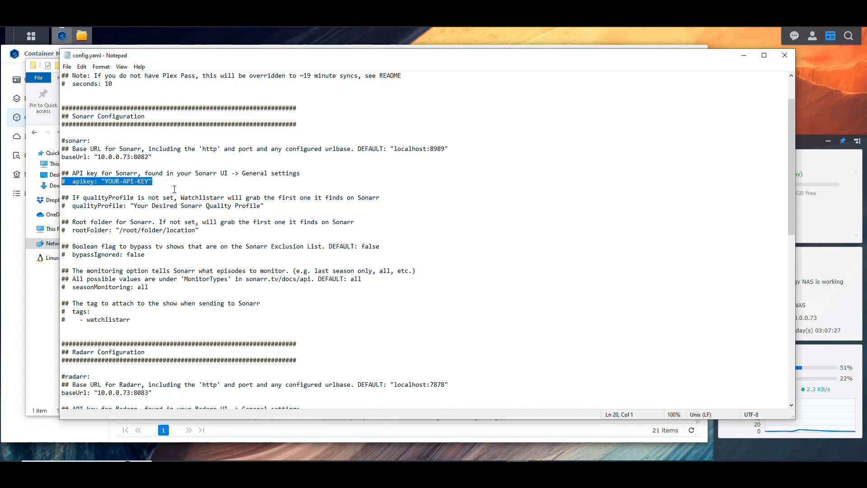
left_click(132, 181)
scroll(162, 173, "down", 1)
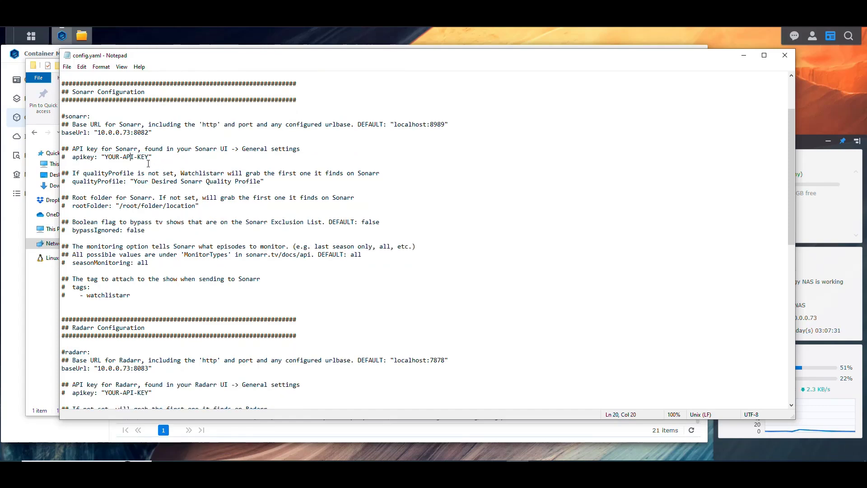
left_click(91, 156)
scroll(124, 179, "down", 1)
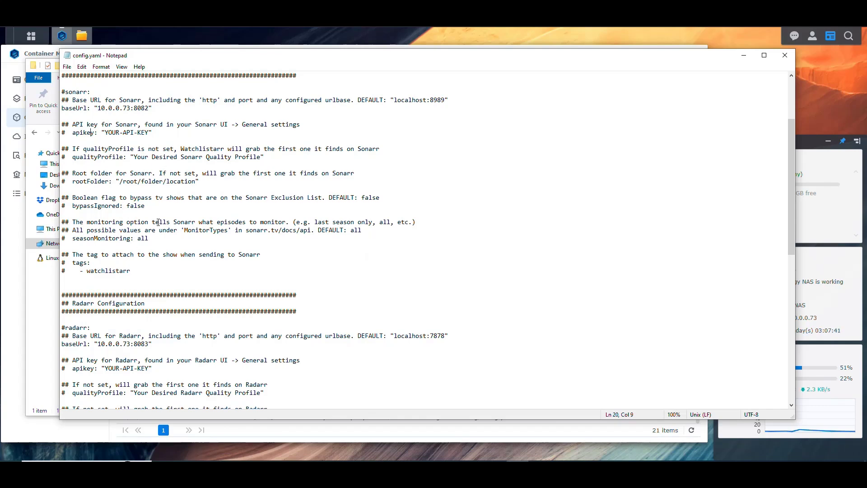
scroll(171, 206, "up", 4)
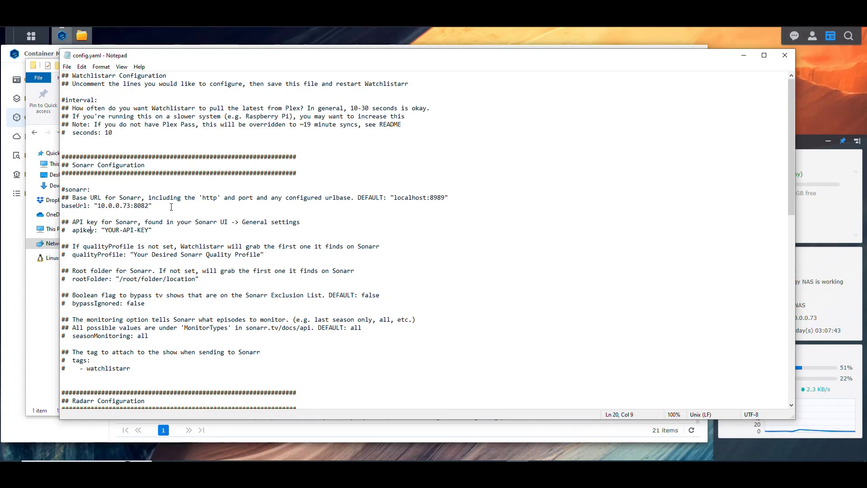
Step: Indent both baseUrl lines under their uncommented sonarr: and radarr: headers and save
left_click(152, 206)
key("shift+Home")
scroll(171, 270, "down", 7)
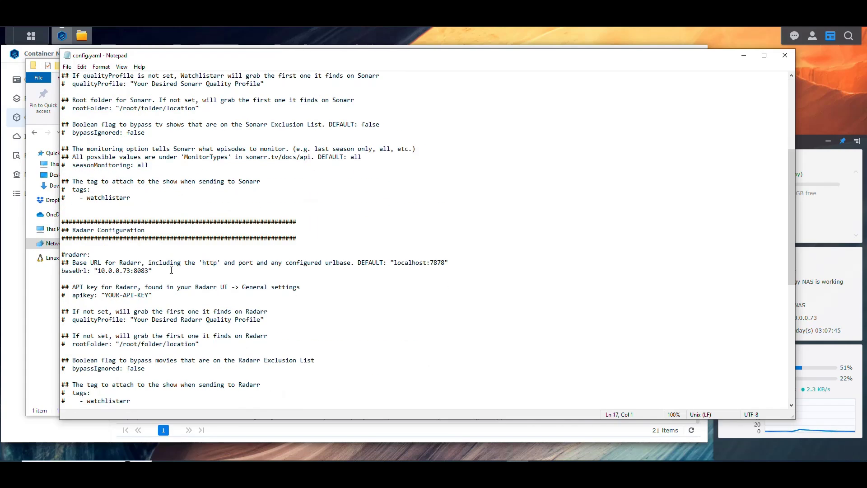
left_click_drag(154, 269, 62, 270)
scroll(205, 259, "down", 12)
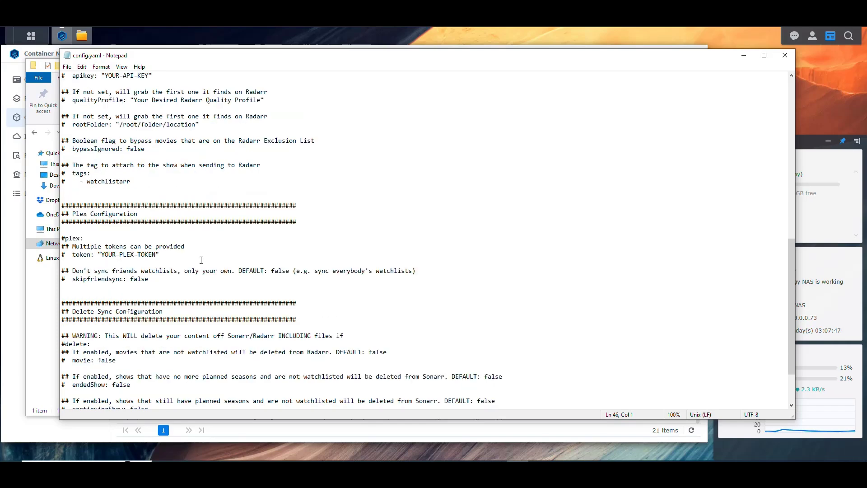
scroll(205, 259, "up", 18)
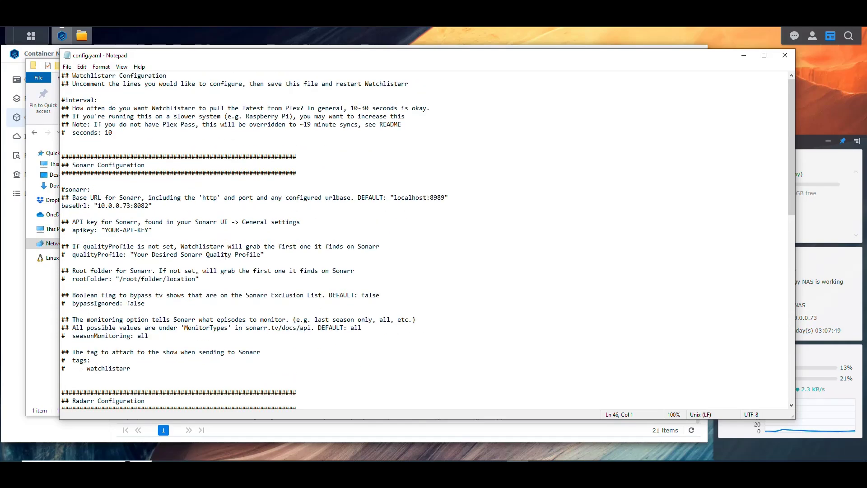
left_click(67, 66)
left_click(84, 97)
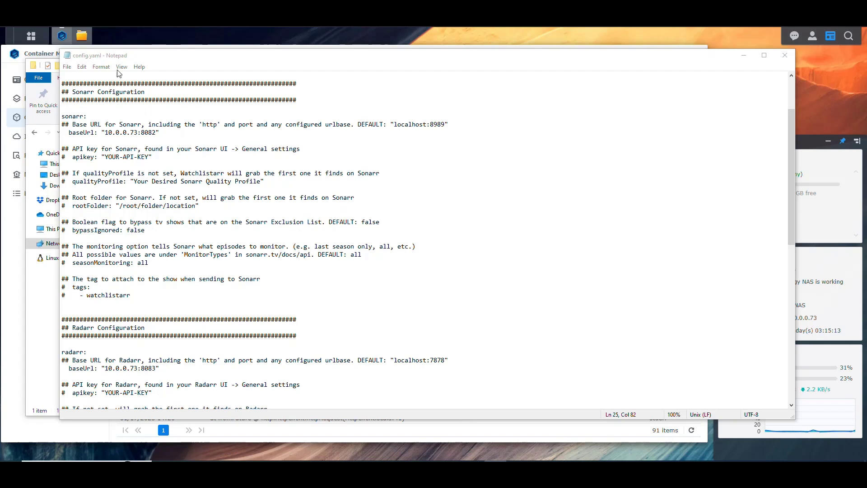
Step: Review the sonarr: block in config.yaml, deleting the colon after sonarr and checking its baseUrl line
left_click_drag(92, 118, 61, 118)
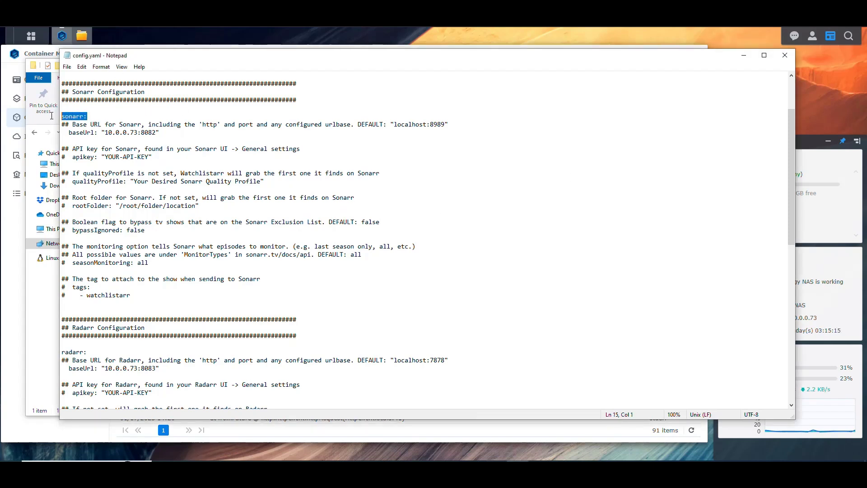
scroll(92, 159, "up", 3)
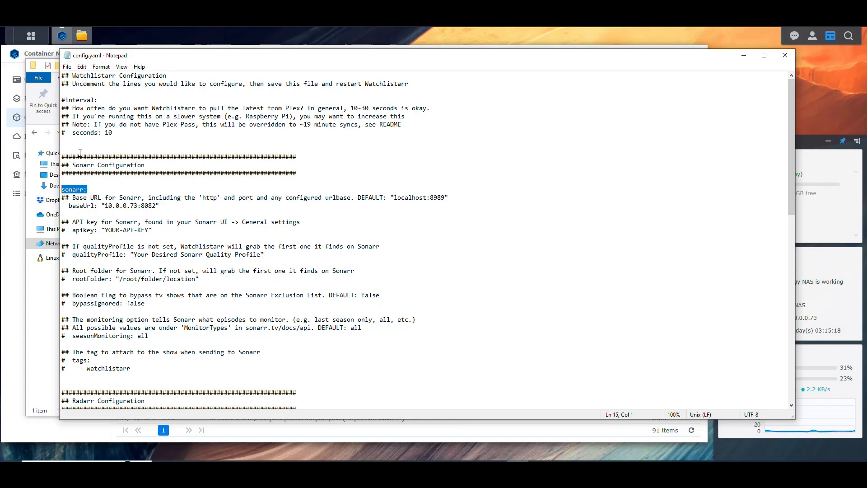
scroll(92, 191, "down", 2)
key("End")
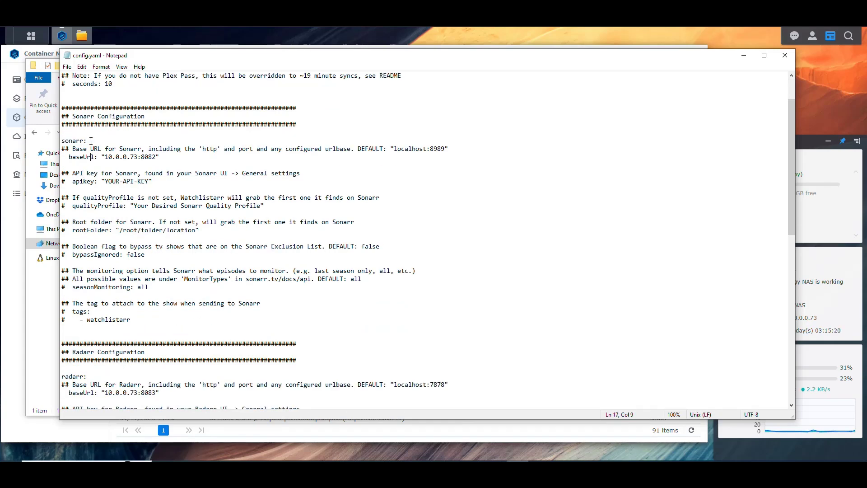
key("shift+Home")
key("End")
key("shift+Home")
key("End")
key("BackSpace")
left_click_drag(67, 156, 61, 156)
key("End")
key("shift+Home")
key("End")
Step: Check the radarr: header and the Radarr baseUrl line
scroll(113, 149, "down", 5)
left_click_drag(92, 255, 61, 256)
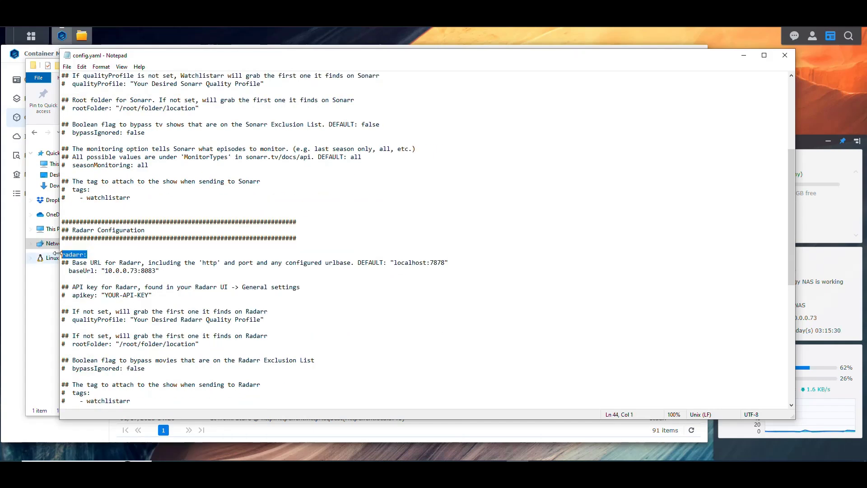
left_click_drag(160, 271, 62, 271)
left_click(186, 262)
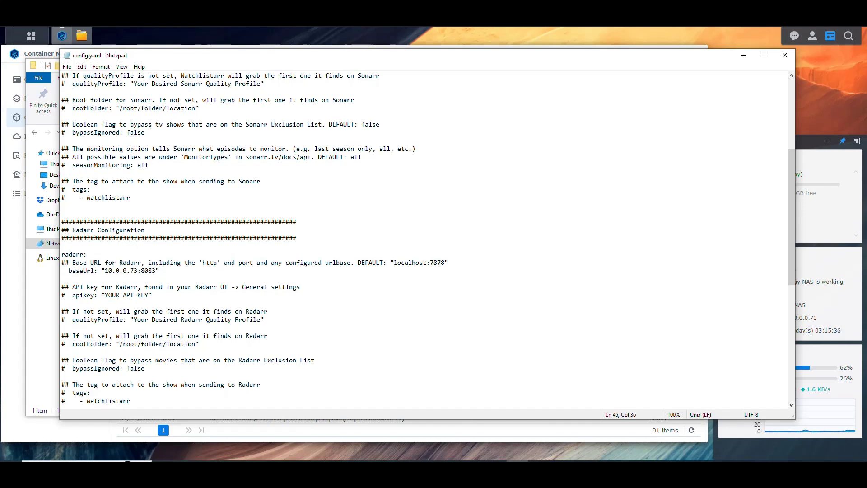
Step: Save config.yaml, close Notepad, and bring the Watchlistarr container log back up
left_click(67, 67)
left_click(85, 107)
left_click(785, 55)
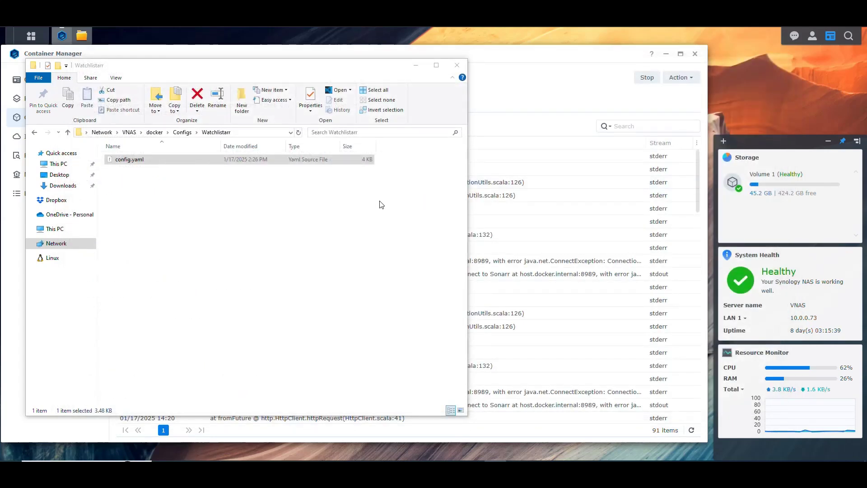
left_click(551, 100)
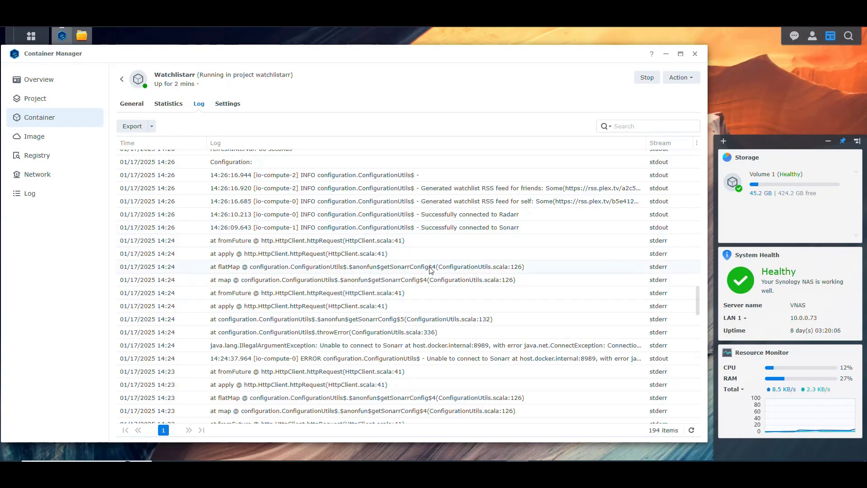
Step: Scroll the Watchlistarr log to find and mark the sonarrBaseUrl entry
scroll(412, 282, "up", 1)
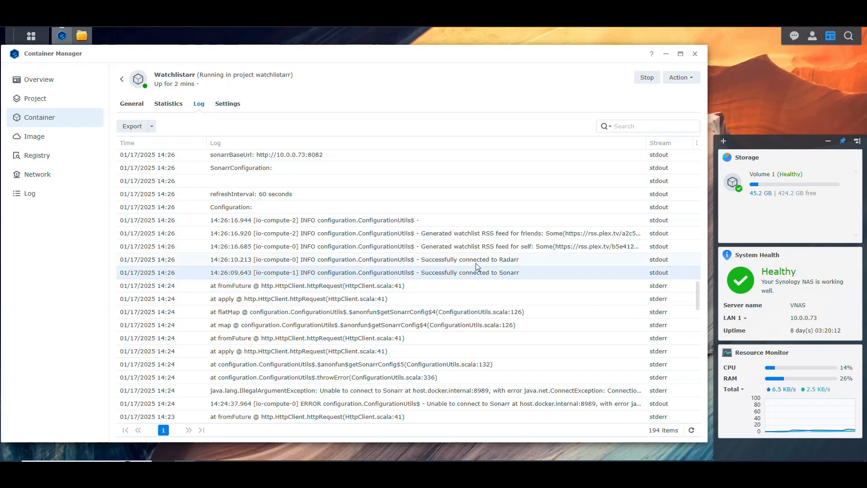
scroll(464, 252, "up", 1)
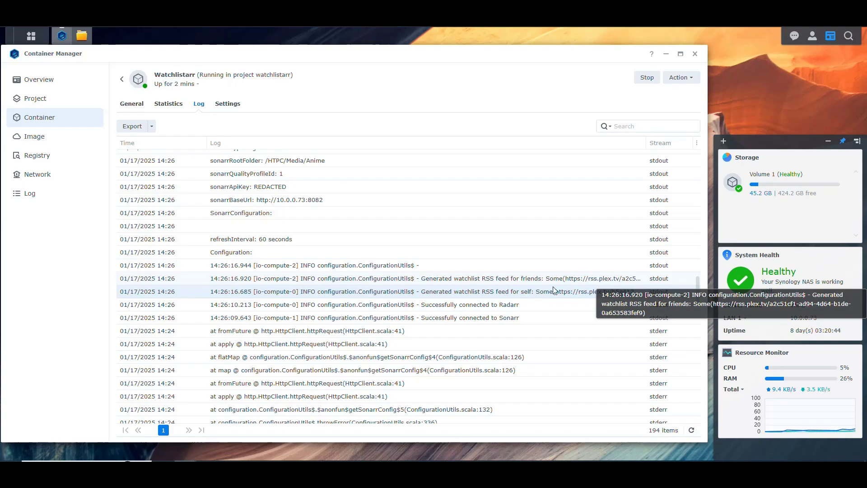
scroll(456, 299, "up", 2)
scroll(461, 294, "down", 1)
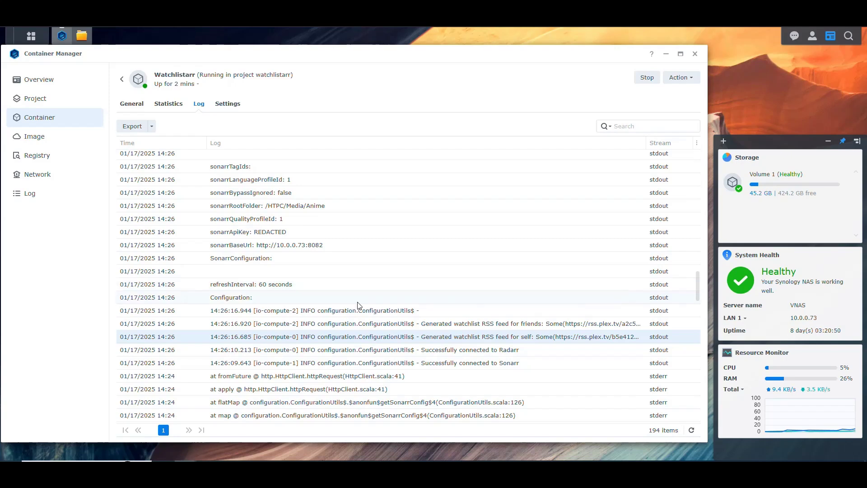
scroll(343, 302, "up", 1)
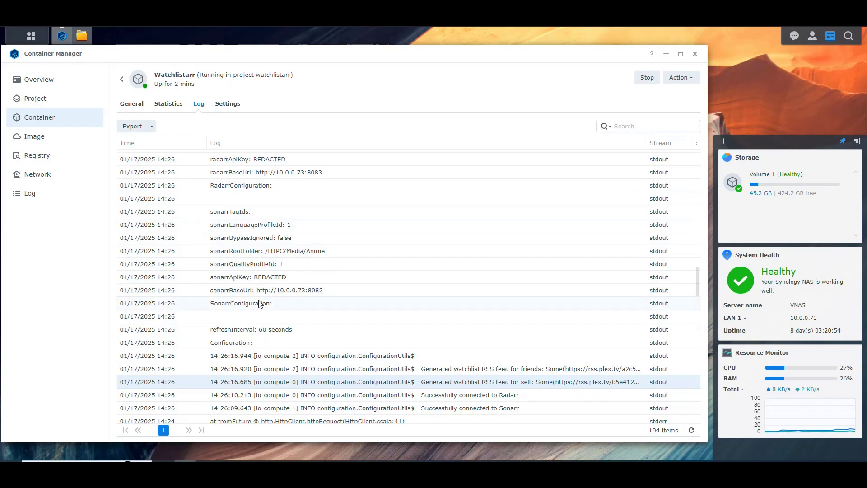
left_click(301, 295)
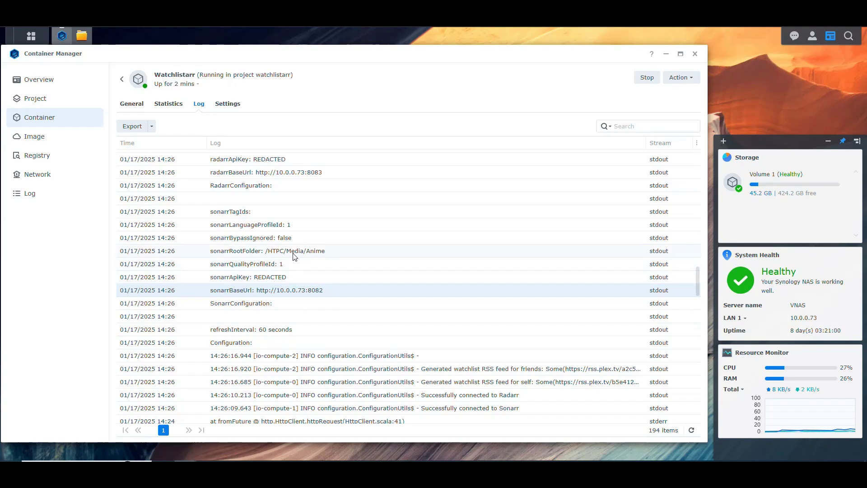
Step: Scroll through the configuration and connection entries, marking the sonarrRootFolder line
scroll(301, 263, "up", 2)
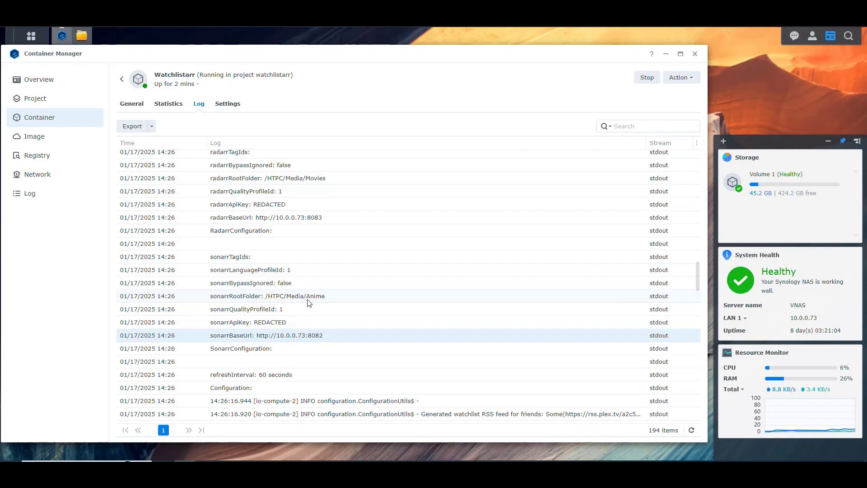
scroll(309, 300, "up", 2)
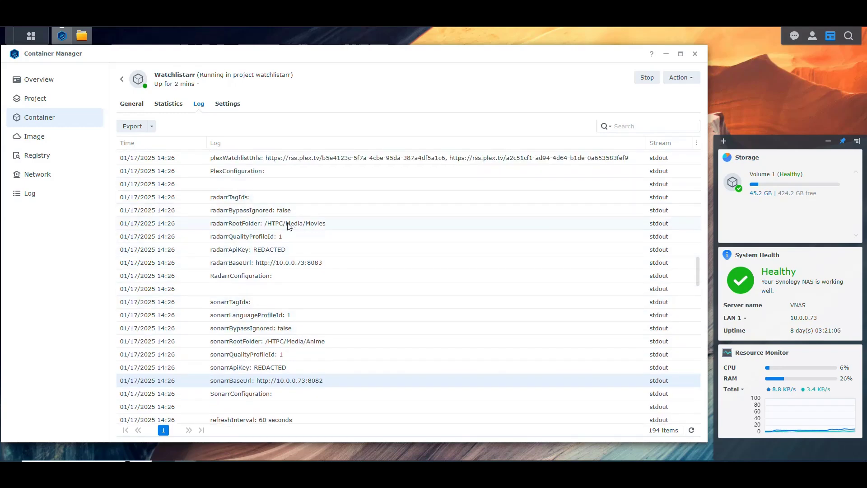
scroll(331, 249, "up", 3)
scroll(333, 259, "up", 10)
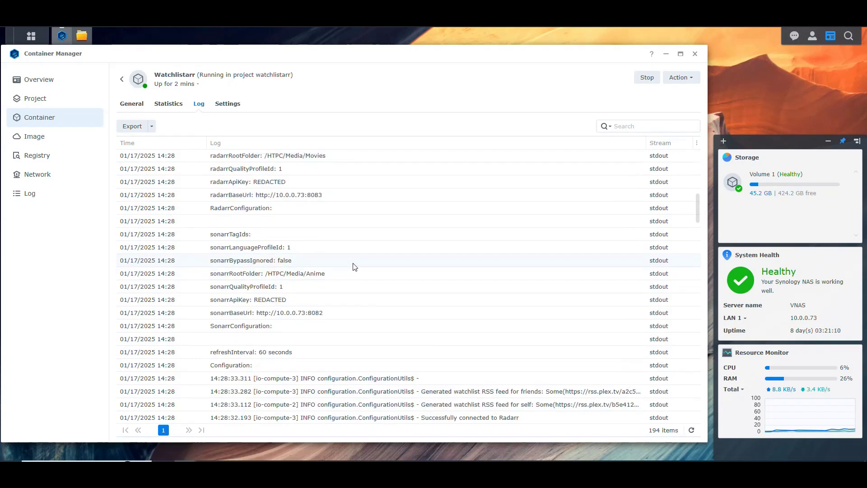
scroll(341, 274, "up", 8)
scroll(345, 273, "down", 3)
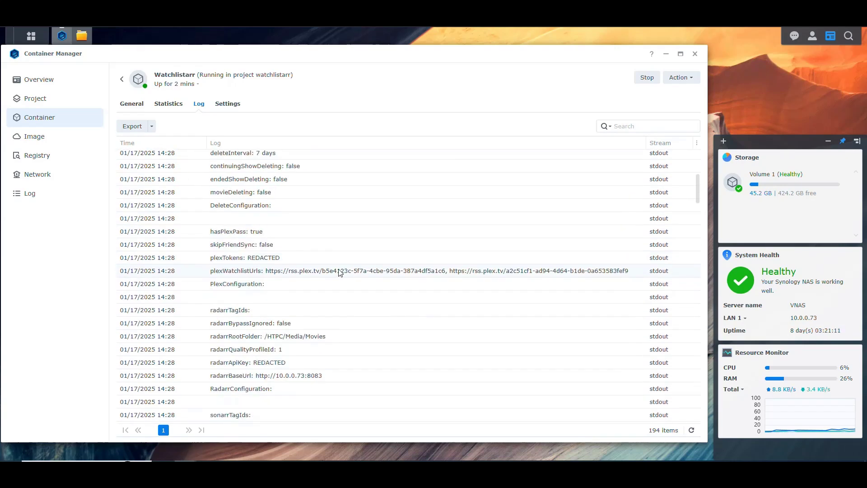
scroll(350, 272, "up", 5)
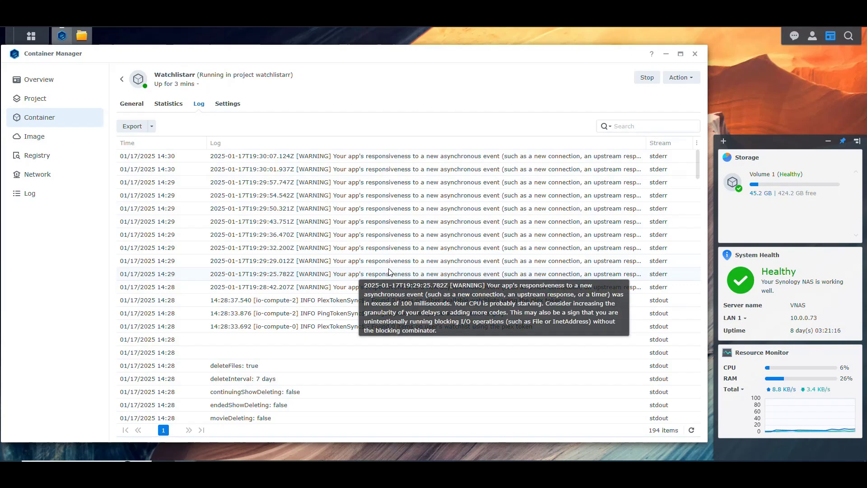
scroll(399, 275, "down", 10)
scroll(400, 274, "down", 6)
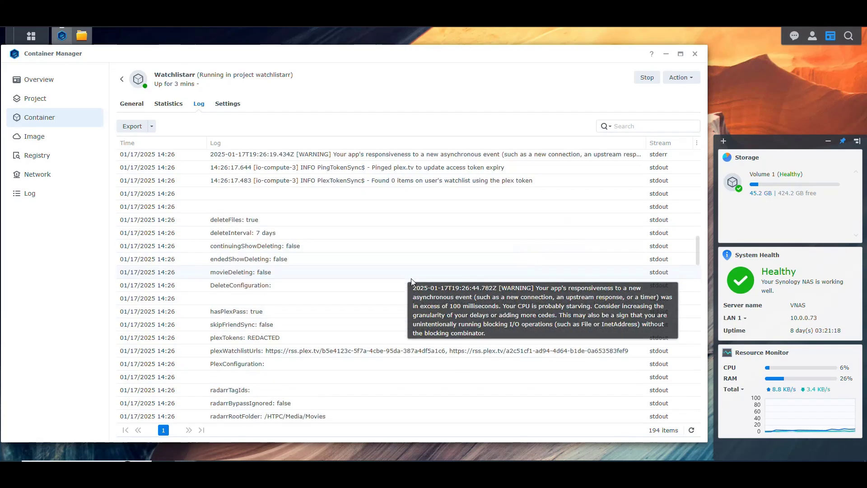
scroll(408, 260, "down", 2)
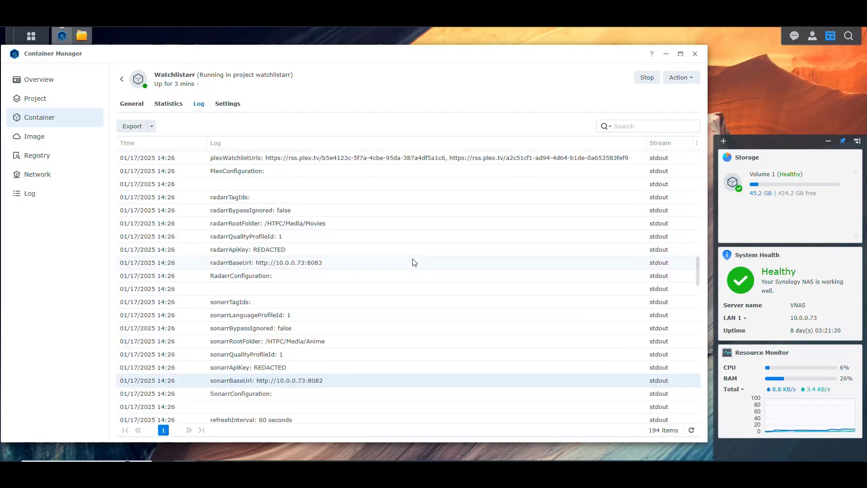
scroll(419, 257, "down", 3)
scroll(421, 257, "down", 4)
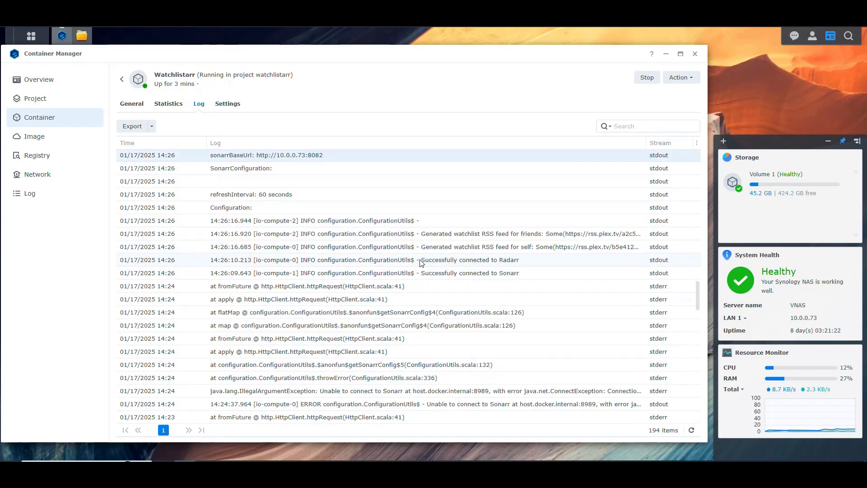
scroll(420, 267, "up", 6)
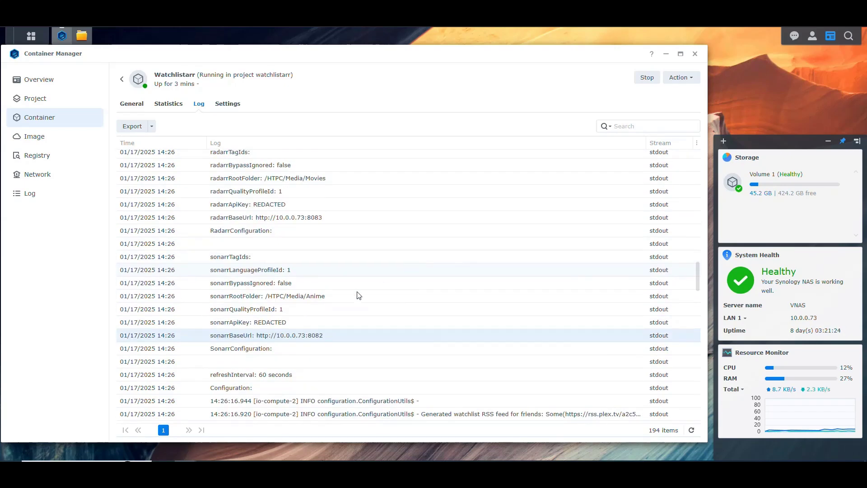
left_click(308, 296)
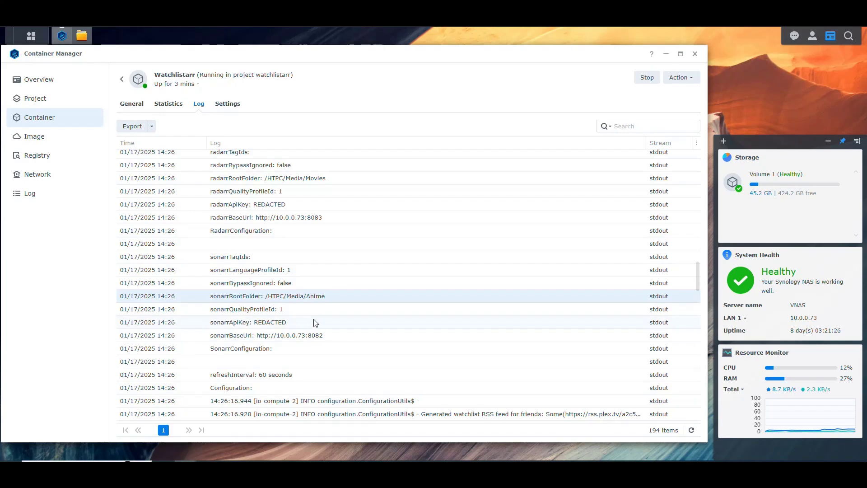
scroll(460, 296, "up", 5)
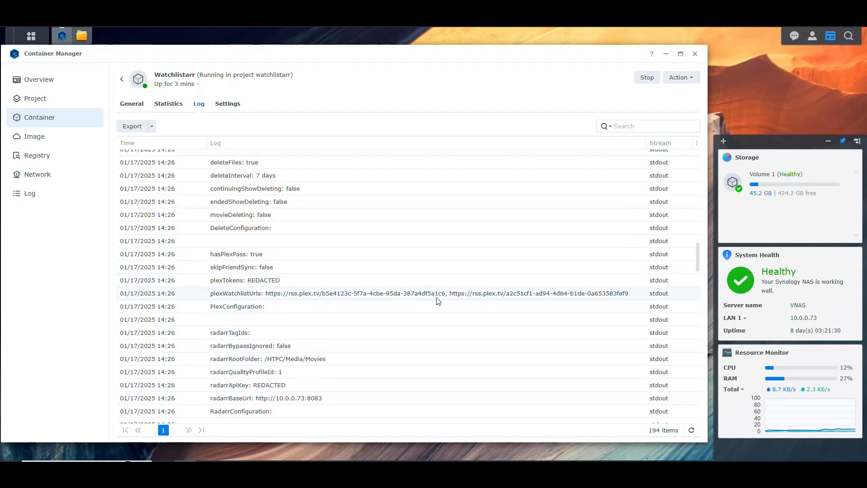
scroll(425, 285, "up", 10)
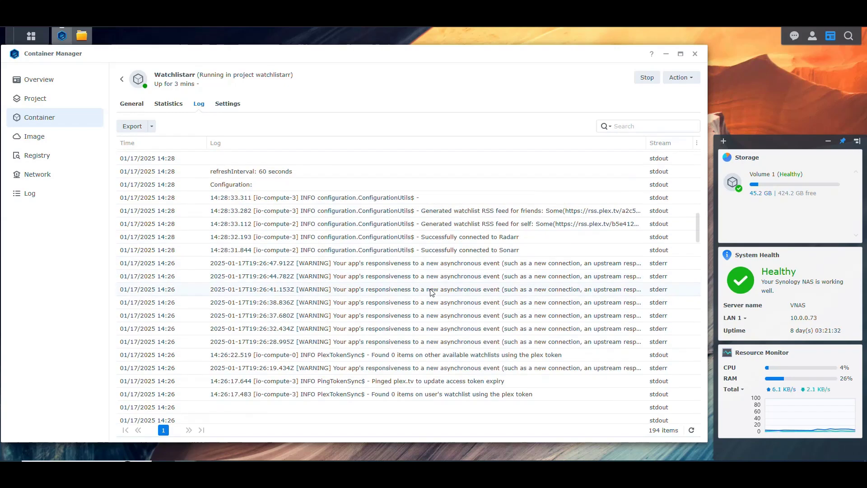
scroll(432, 293, "up", 5)
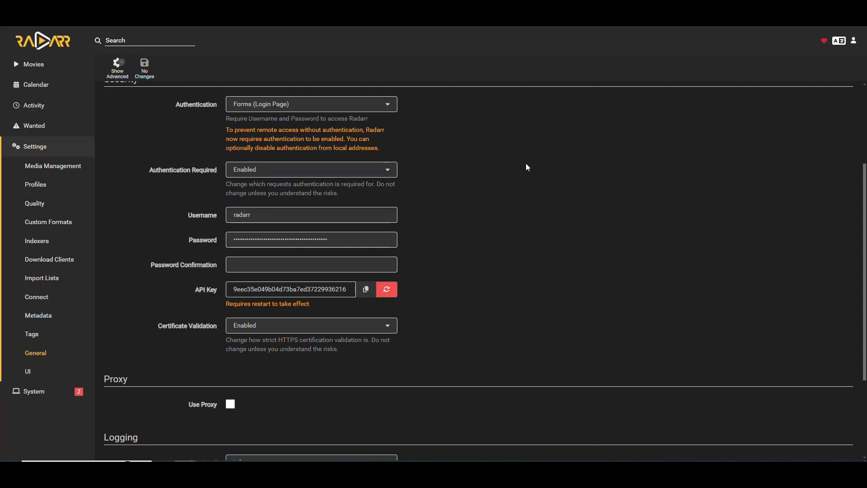
Step: Confirm Radarr's Movies library is still empty, then switch to Plex
left_click(34, 64)
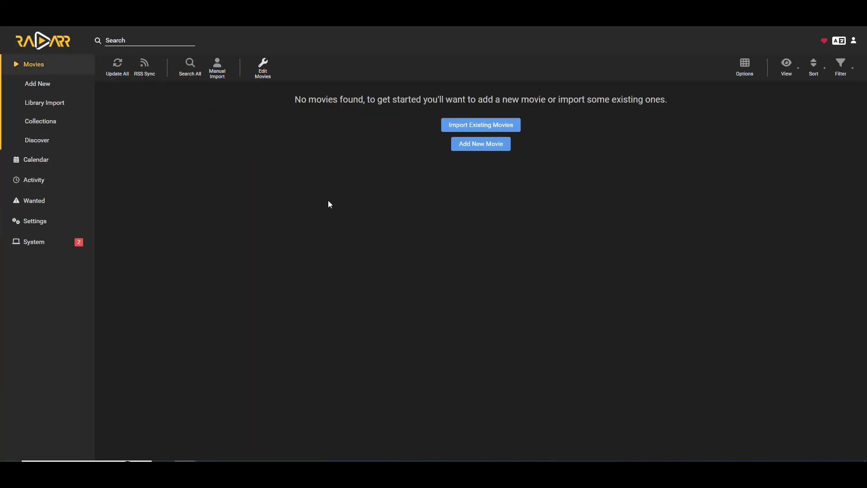
left_click(588, 22)
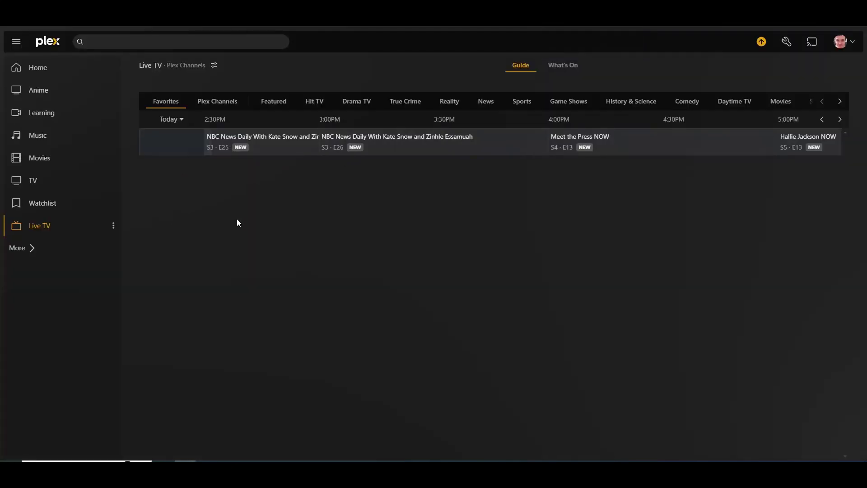
Step: Open Plex's Discover page from the expanded More section of the sidebar
left_click(21, 249)
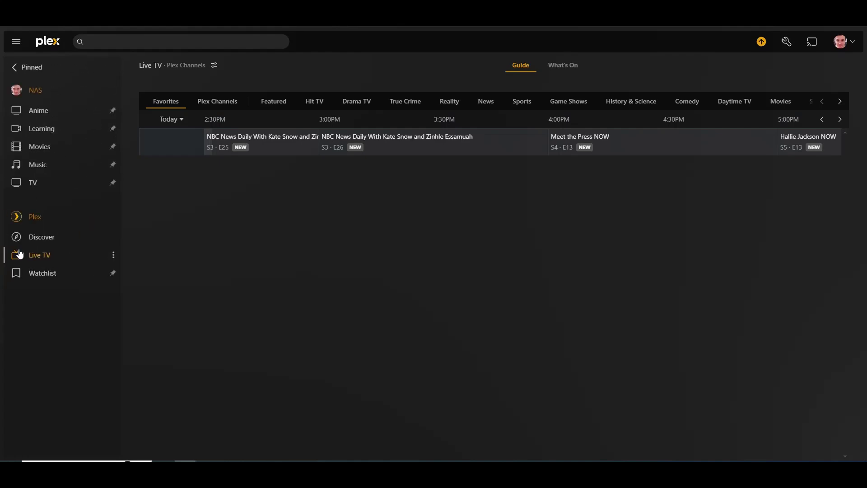
left_click(42, 238)
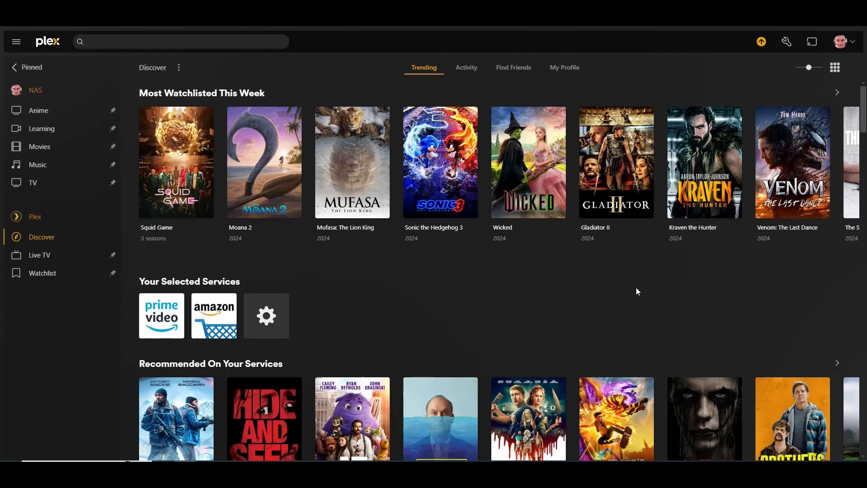
scroll(519, 215, "down", 3)
scroll(516, 211, "up", 3)
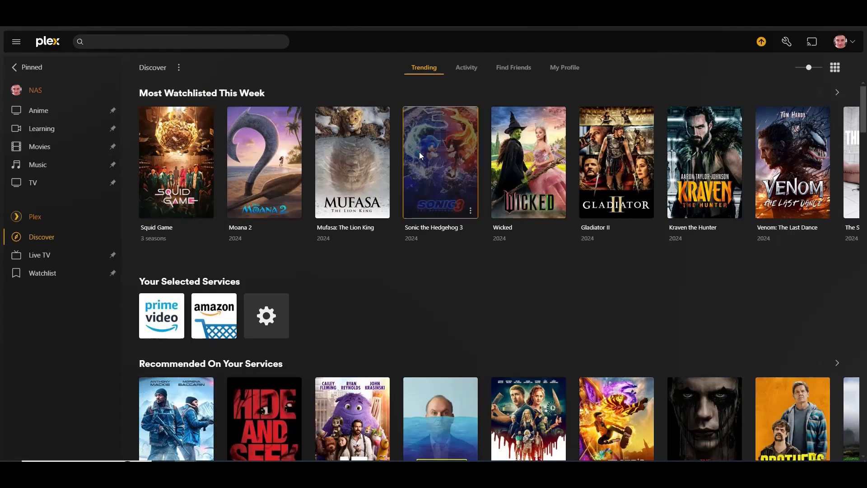
Step: Browse Most Watchlisted This Week and open the Gladiator II details page
scroll(461, 198, "down", 8)
scroll(462, 198, "down", 12)
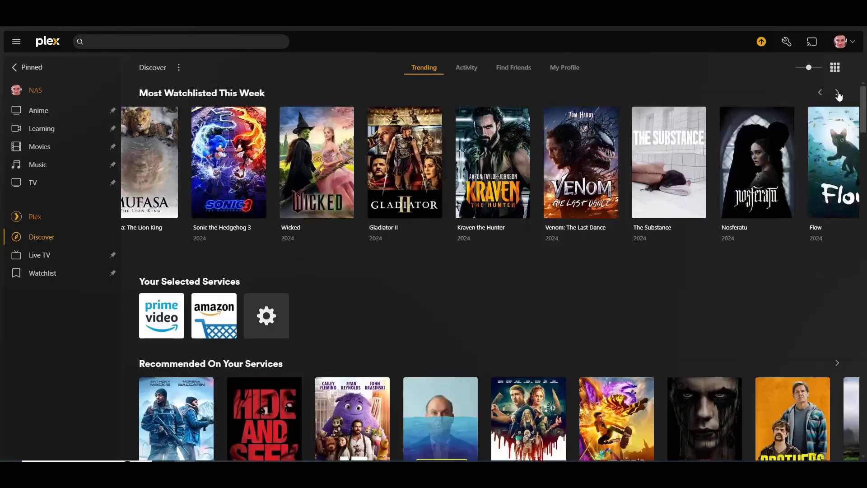
left_click(820, 93)
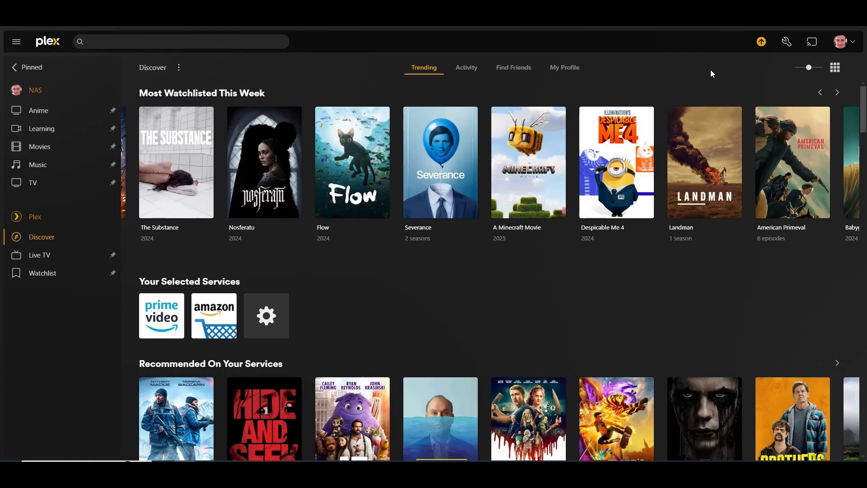
scroll(218, 162, "left", 3)
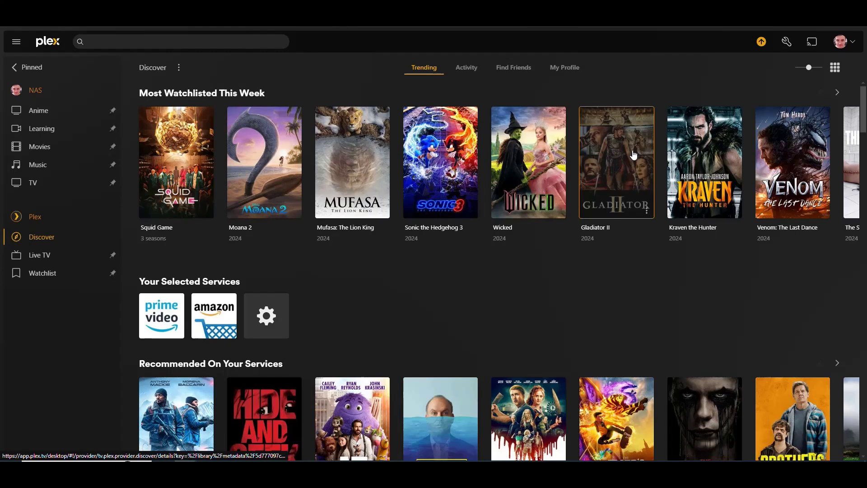
left_click(634, 155)
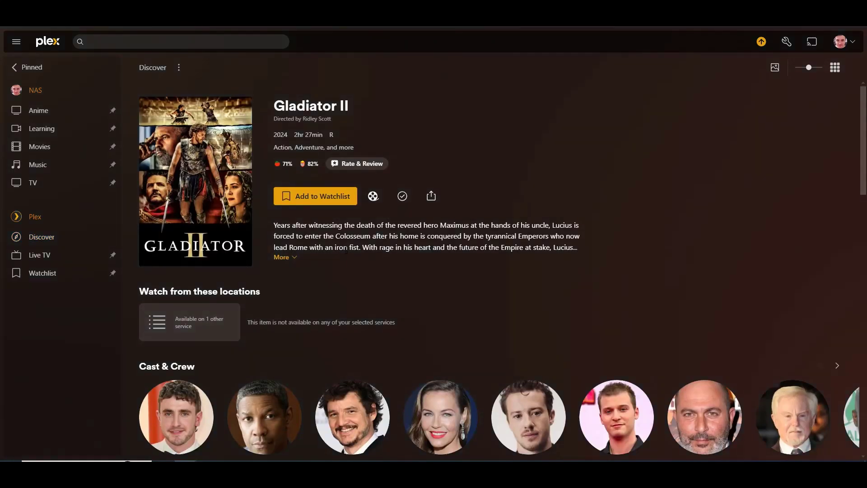
Step: Add Gladiator II to the Plex watchlist
left_click(316, 199)
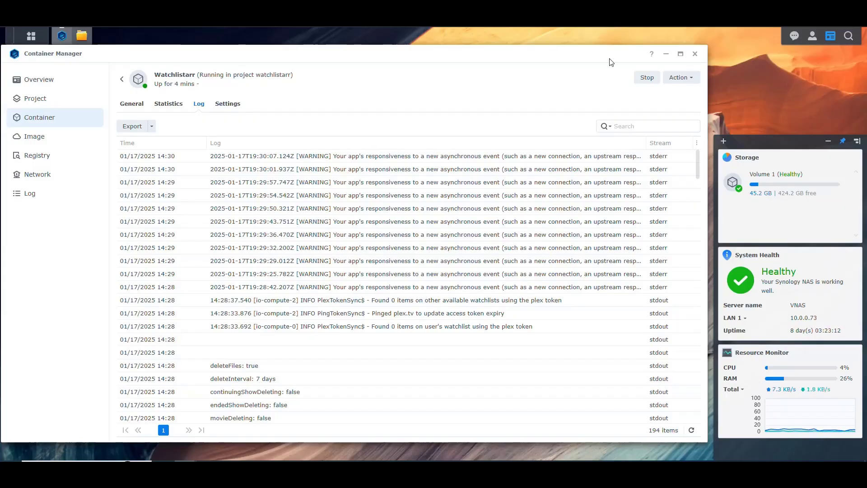
Step: Refresh the Container Manager log list to show the newer Watchlistarr entries
left_click(692, 431)
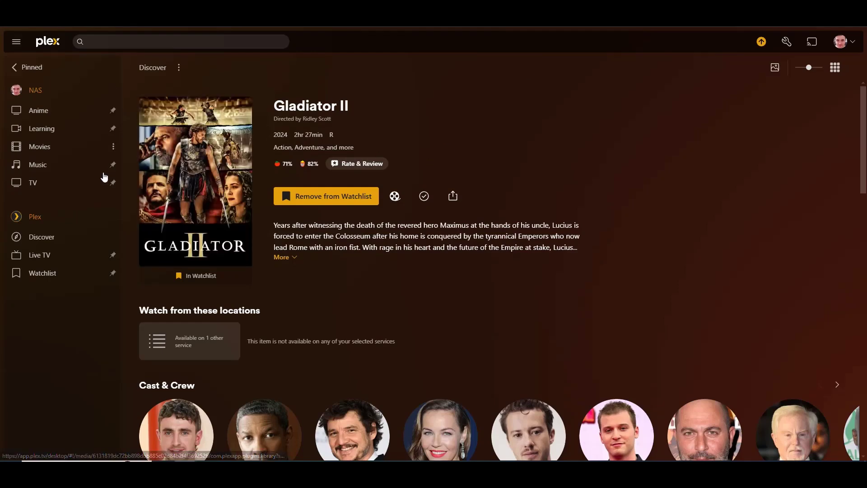
Step: Return to Discover, open Squid Game, and add it to the watchlist
left_click(48, 236)
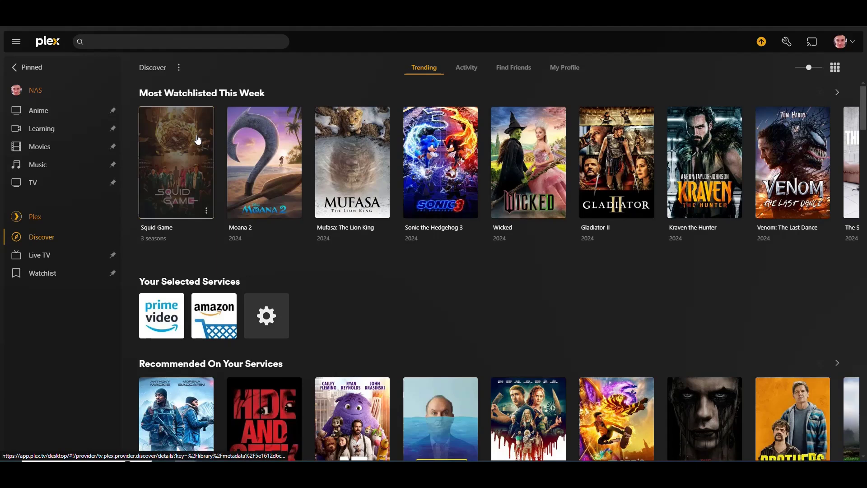
left_click(198, 140)
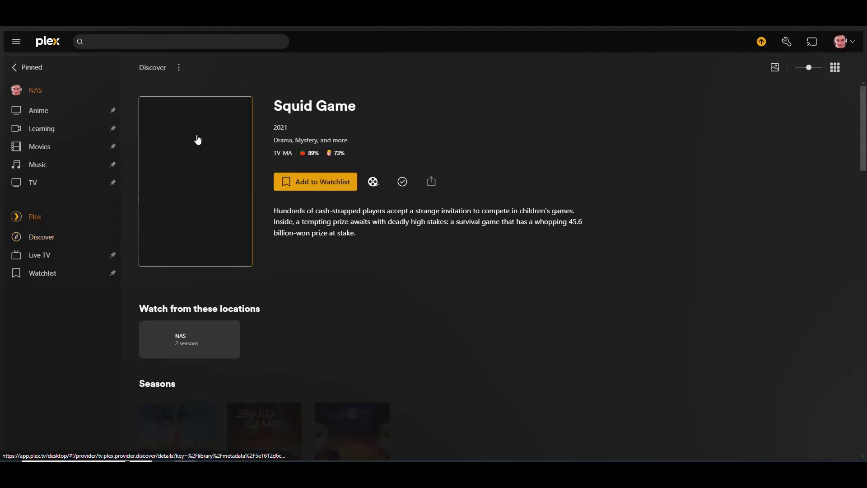
left_click(305, 190)
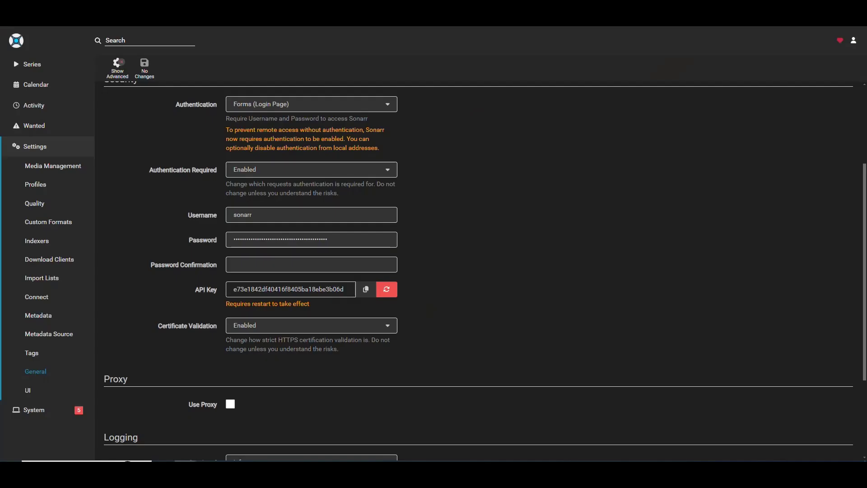
Step: Open Sonarr's Series library and reload it with F5 to check for new shows
left_click(33, 64)
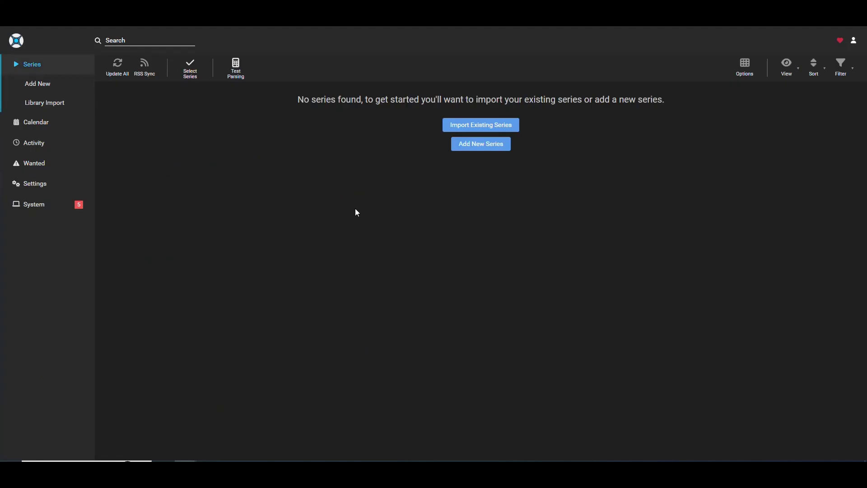
key("F5")
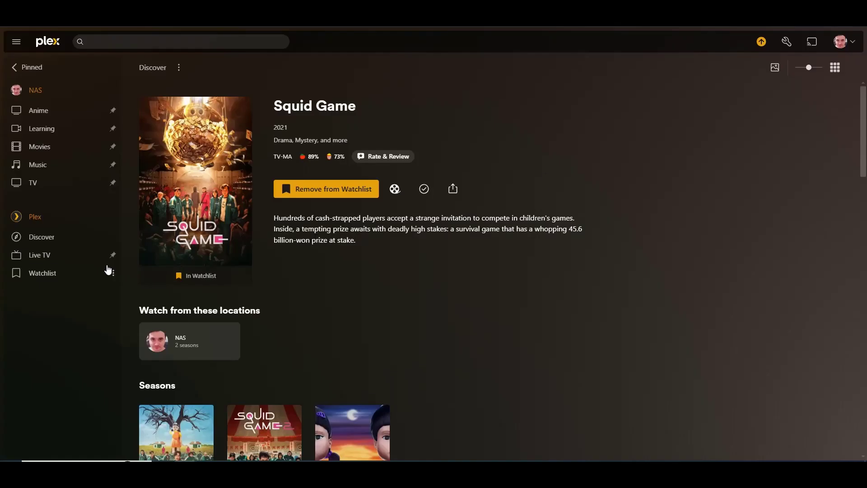
Step: Go back to Plex's Discover page and scroll through the trending titles
left_click(41, 237)
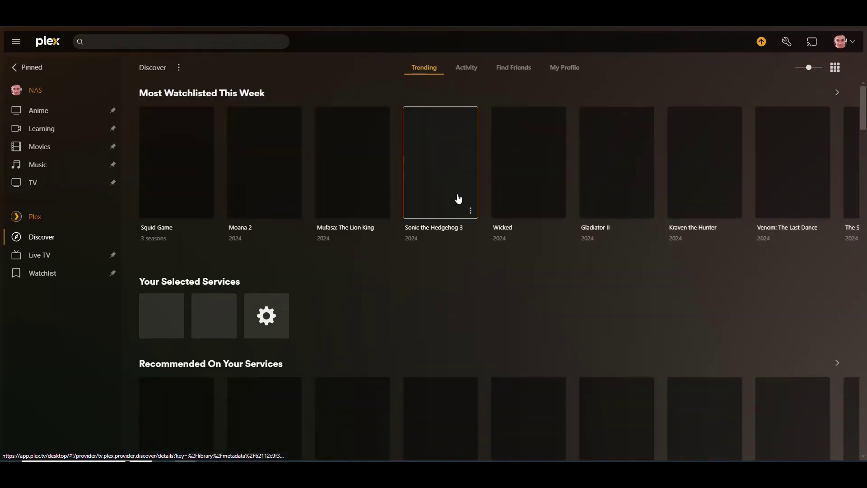
scroll(529, 275, "down", 2)
scroll(502, 235, "up", 2)
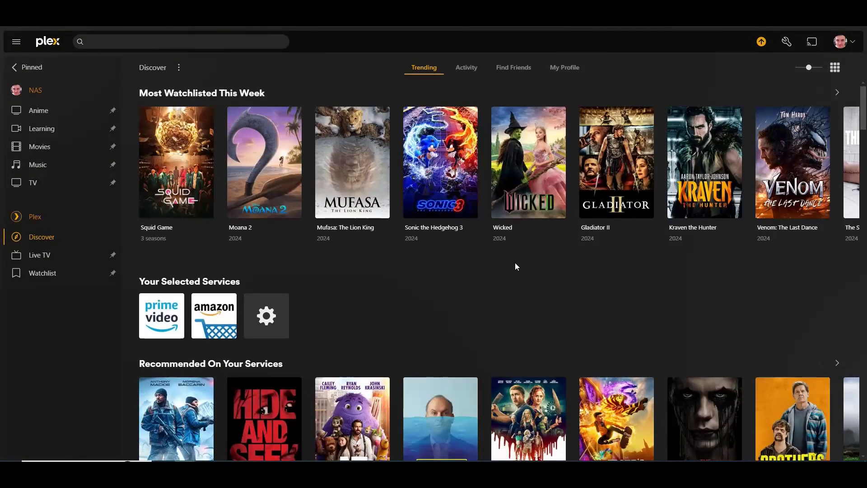